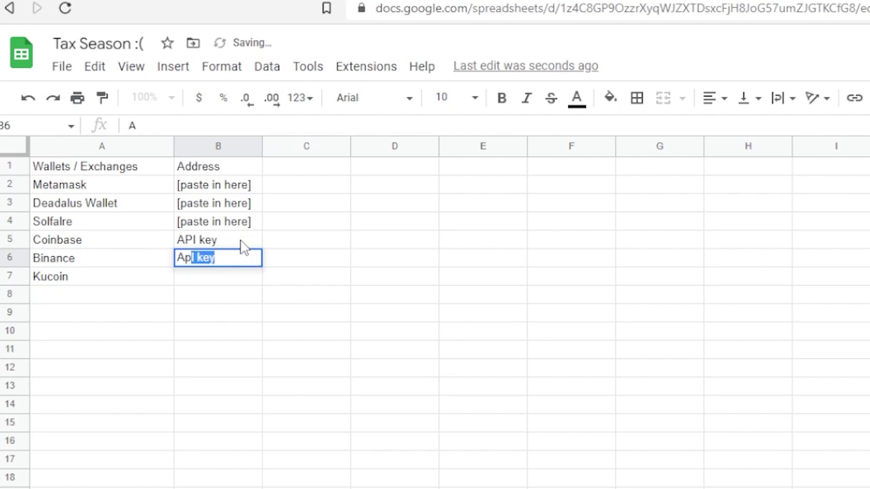
Step: Mark Binance (B6) and Kucoin (B7) as needing an 'API Key' in the sheet
{"action": "key", "text": "Return"}
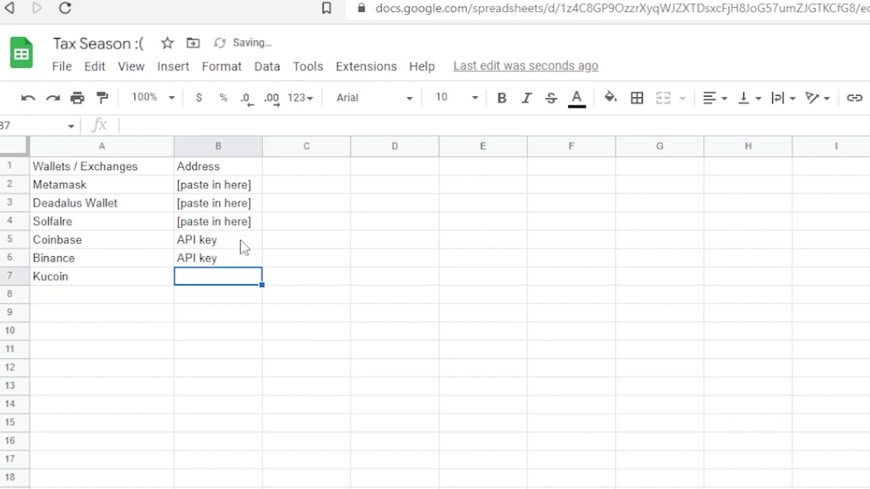
{"action": "type", "text": "API Key"}
{"action": "key", "text": "Return"}
{"action": "left_click", "coordinate": [790, 266]}
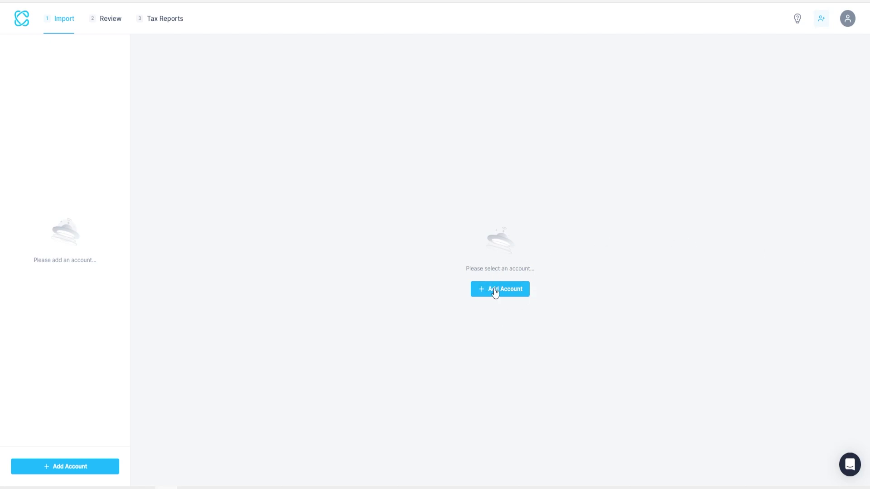
Step: Add a MetaMask account by searching 'meta' and open its Sync Wallet form
{"action": "left_click", "coordinate": [47, 473]}
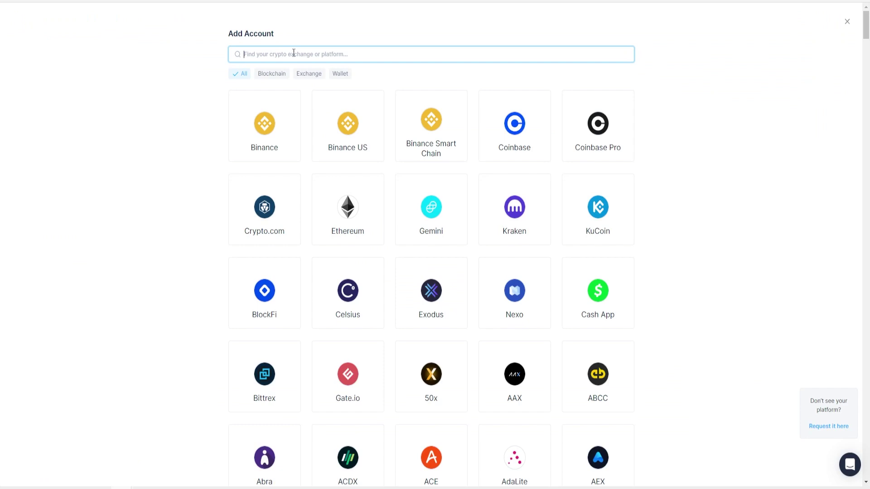
{"action": "type", "text": "metamask"}
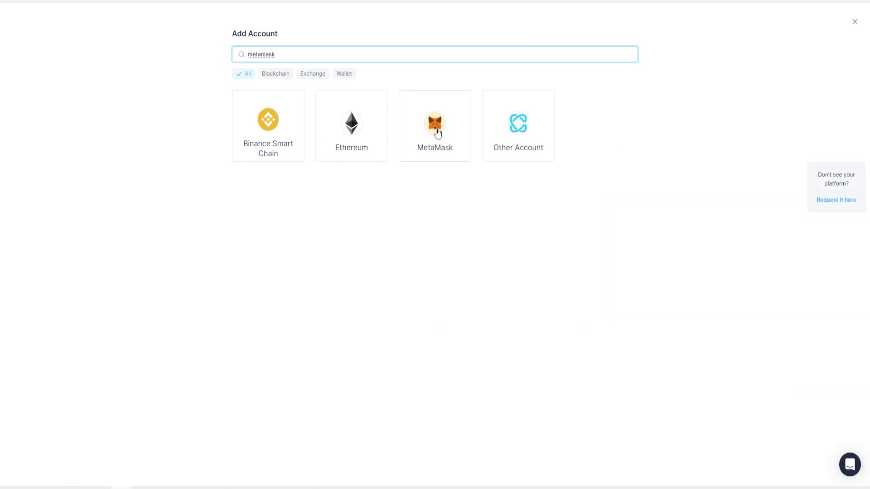
{"action": "left_click", "coordinate": [435, 129]}
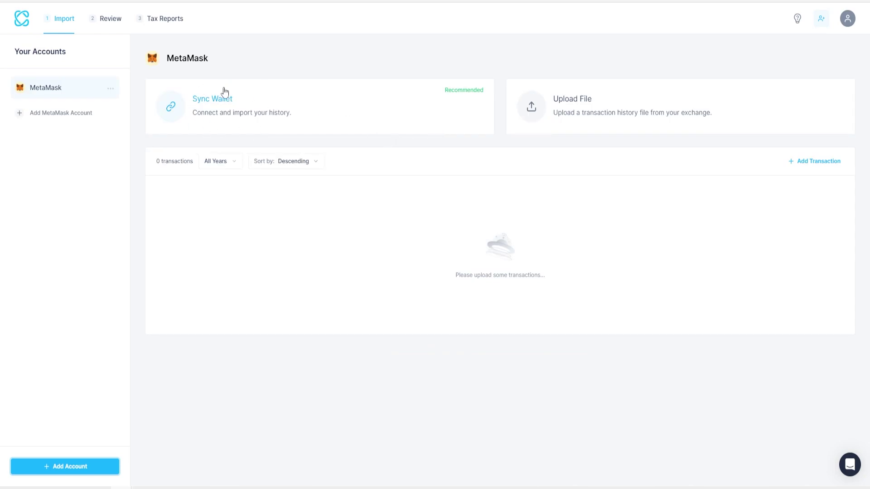
{"action": "left_click", "coordinate": [217, 104]}
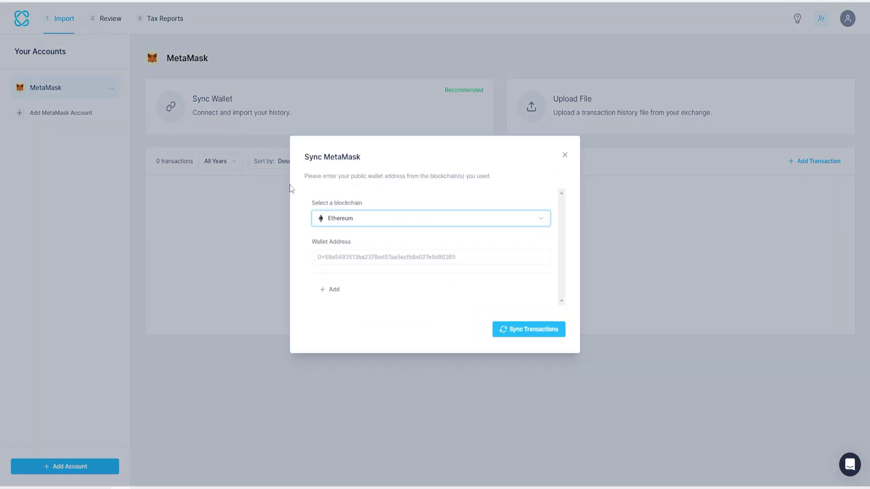
{"action": "left_click", "coordinate": [378, 258]}
{"action": "left_click", "coordinate": [419, 241]}
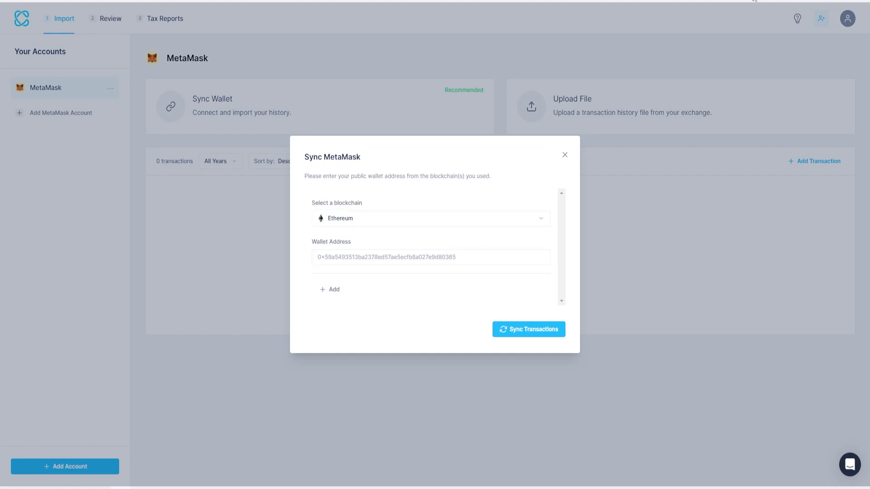
Step: Paste the first two MetaMask account addresses into two wallet address entries
{"action": "left_click", "coordinate": [755, 1]}
{"action": "left_click", "coordinate": [693, 64]}
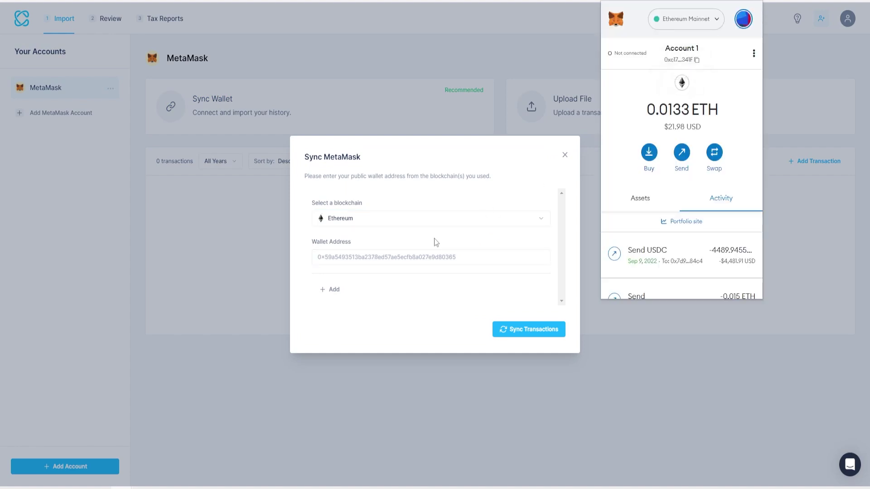
{"action": "left_click", "coordinate": [376, 258]}
{"action": "left_click", "coordinate": [336, 291]}
{"action": "left_click", "coordinate": [366, 328]}
{"action": "left_click", "coordinate": [754, 1]}
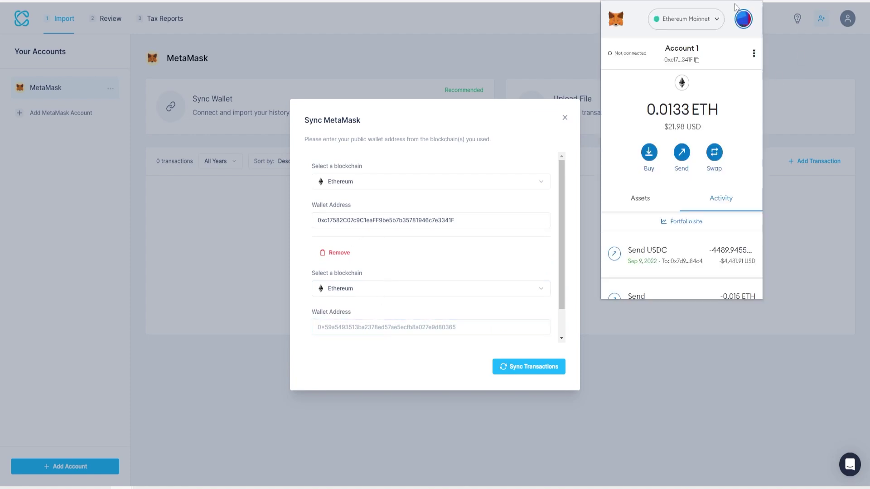
{"action": "left_click", "coordinate": [747, 17]}
{"action": "left_click", "coordinate": [688, 113]}
{"action": "left_click", "coordinate": [683, 59]}
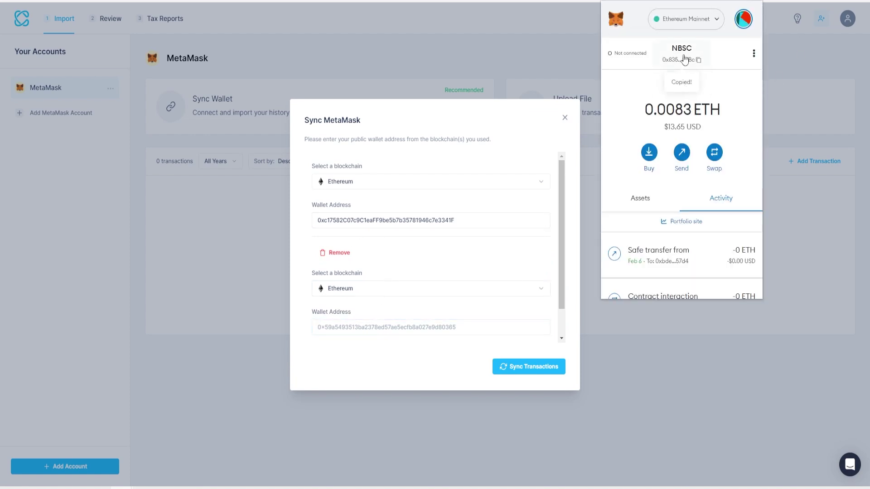
{"action": "left_click", "coordinate": [404, 326]}
{"action": "key", "text": "ctrl+v"}
Step: Add a third address entry and paste another MetaMask account's address
{"action": "scroll", "coordinate": [445, 335], "scroll_direction": "down", "scroll_amount": 1}
{"action": "left_click", "coordinate": [383, 327]}
{"action": "scroll", "coordinate": [561, 234], "scroll_direction": "down", "scroll_amount": 2}
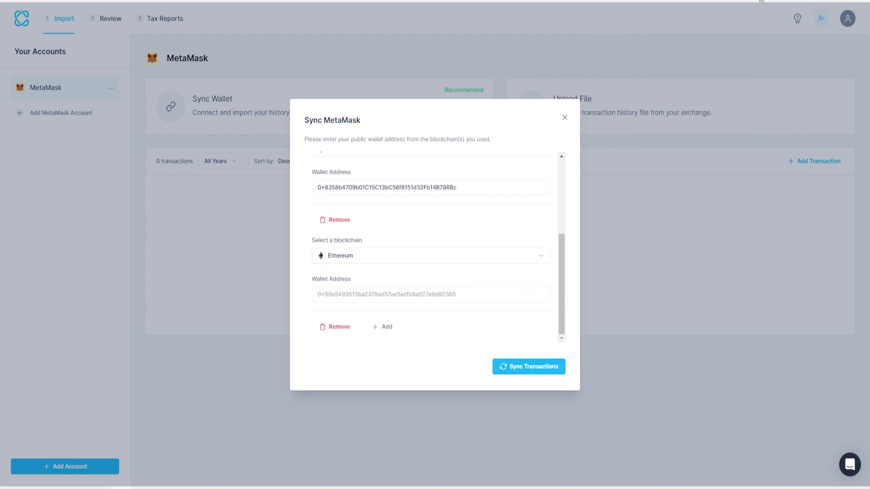
{"action": "left_click", "coordinate": [761, 1]}
{"action": "left_click", "coordinate": [743, 19]}
{"action": "left_click", "coordinate": [666, 89]}
{"action": "left_click", "coordinate": [689, 56]}
{"action": "left_click", "coordinate": [437, 293]}
{"action": "key", "text": "ctrl+v"}
{"action": "left_click", "coordinate": [760, 1]}
{"action": "left_click", "coordinate": [700, 18]}
{"action": "key", "text": "Escape"}
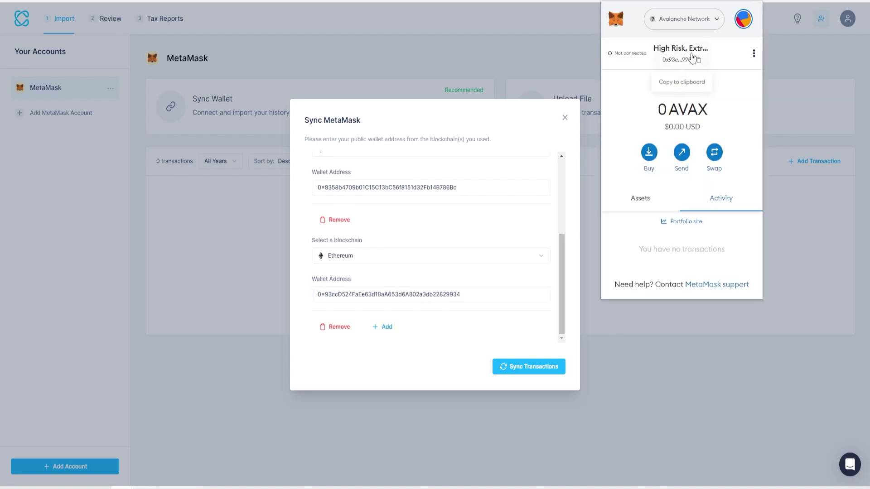
Step: Add a fourth entry on Avalanche C-Chain and paste the wallet address
{"action": "left_click", "coordinate": [388, 327]}
{"action": "scroll", "coordinate": [390, 295], "scroll_direction": "down", "scroll_amount": 3}
{"action": "left_click", "coordinate": [388, 256]}
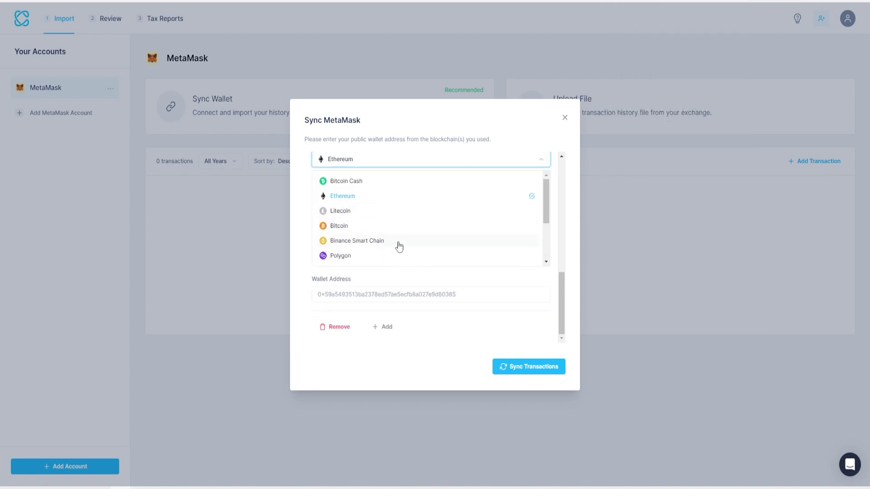
{"action": "scroll", "coordinate": [399, 249], "scroll_direction": "up", "scroll_amount": 1}
{"action": "scroll", "coordinate": [399, 253], "scroll_direction": "down", "scroll_amount": 2}
{"action": "left_click", "coordinate": [458, 302]}
{"action": "left_click", "coordinate": [418, 292]}
{"action": "key", "text": "ctrl+v"}
Step: Sync the MetaMask wallets, accept the 13 imported transactions, and open the Review page
{"action": "left_click", "coordinate": [520, 367]}
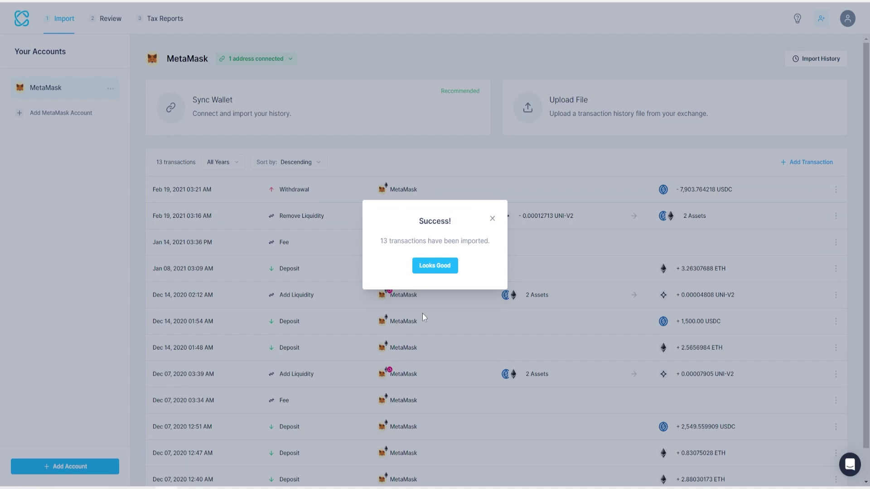
{"action": "left_click", "coordinate": [435, 266]}
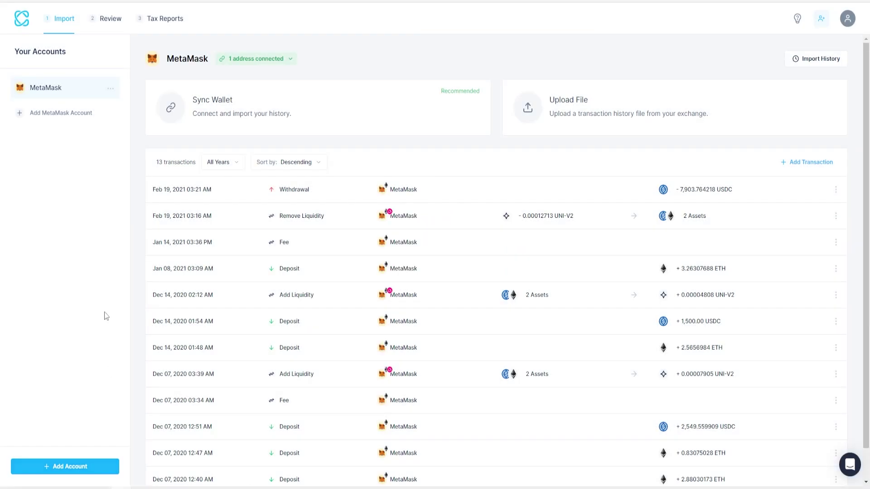
{"action": "left_click", "coordinate": [110, 18]}
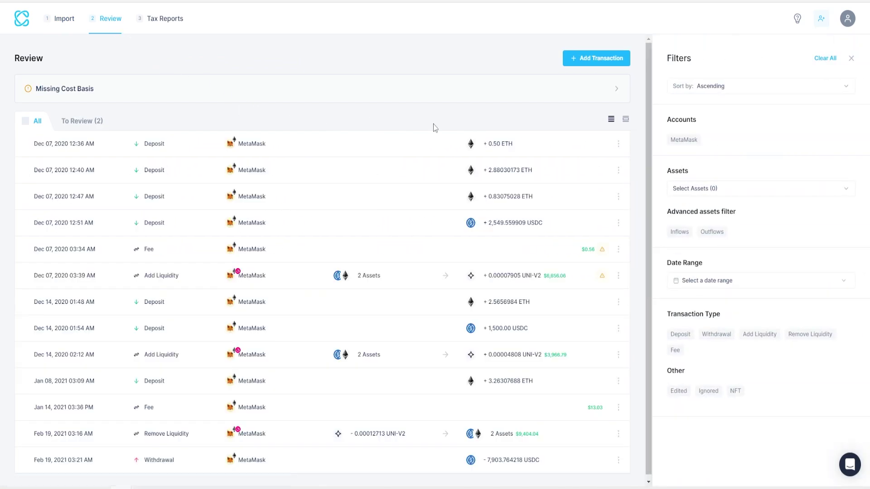
Step: Expand and collapse the Dec 07 deposit, Dec 07 Add Liquidity and Jan 08 deposit details
{"action": "scroll", "coordinate": [530, 151], "scroll_direction": "down", "scroll_amount": 1}
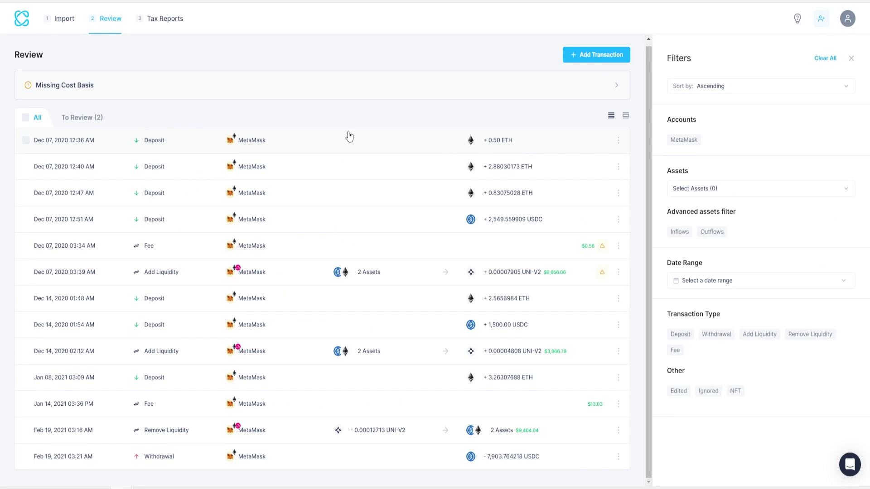
{"action": "left_click", "coordinate": [306, 172]}
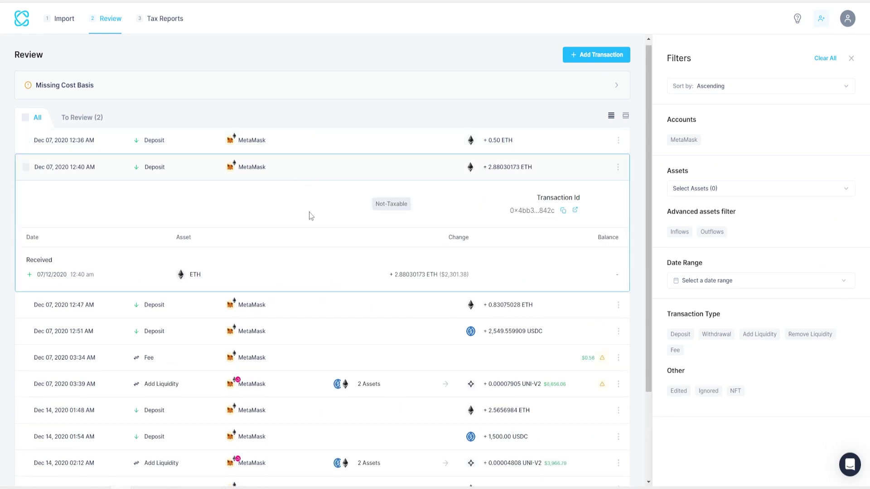
{"action": "left_click", "coordinate": [252, 166]}
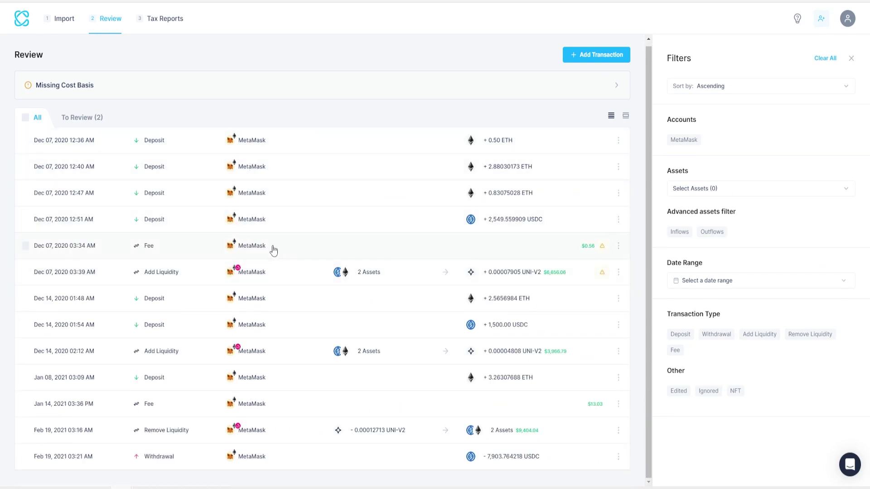
{"action": "left_click", "coordinate": [274, 272]}
{"action": "scroll", "coordinate": [274, 272], "scroll_direction": "down", "scroll_amount": 2}
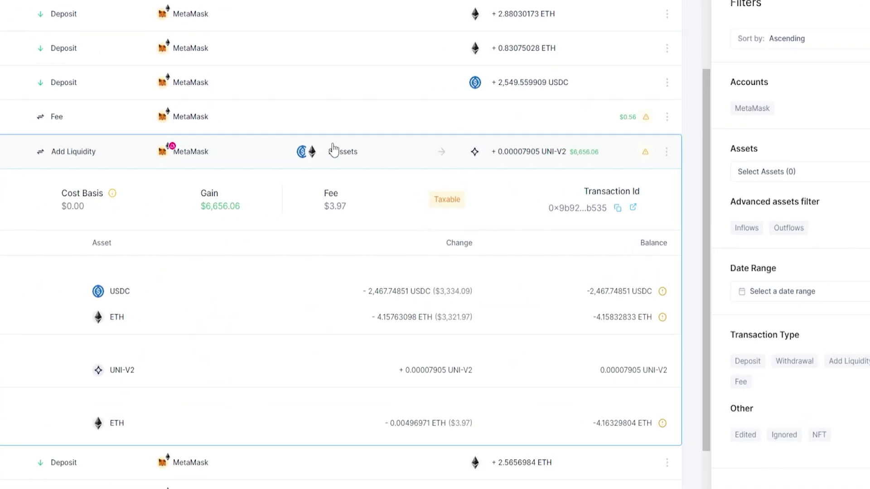
{"action": "left_click", "coordinate": [248, 161]}
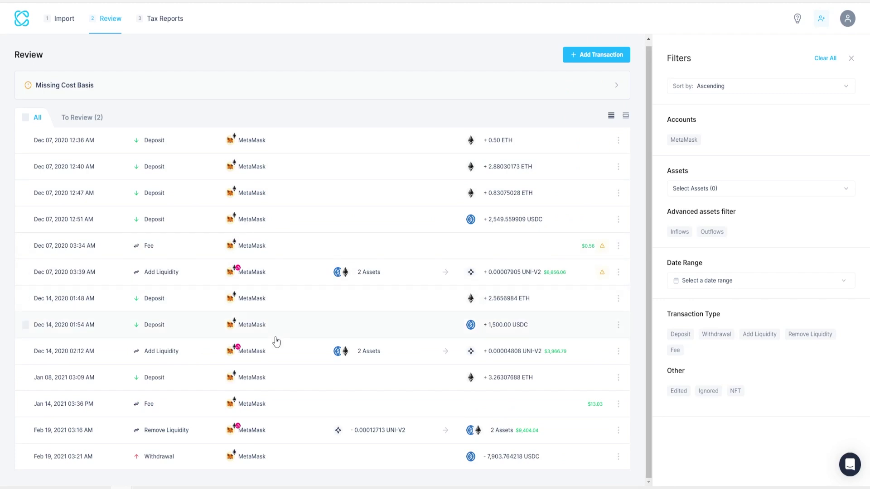
{"action": "left_click", "coordinate": [286, 377]}
{"action": "scroll", "coordinate": [287, 378], "scroll_direction": "down", "scroll_amount": 2}
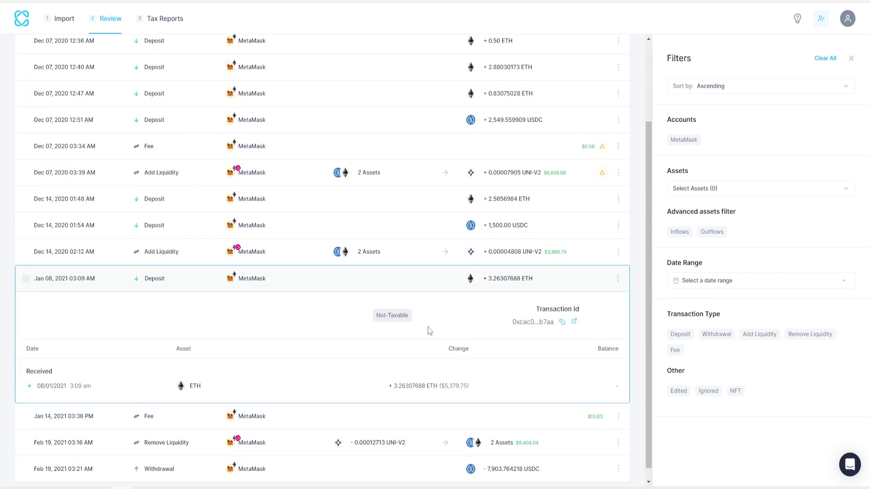
{"action": "left_click", "coordinate": [300, 277]}
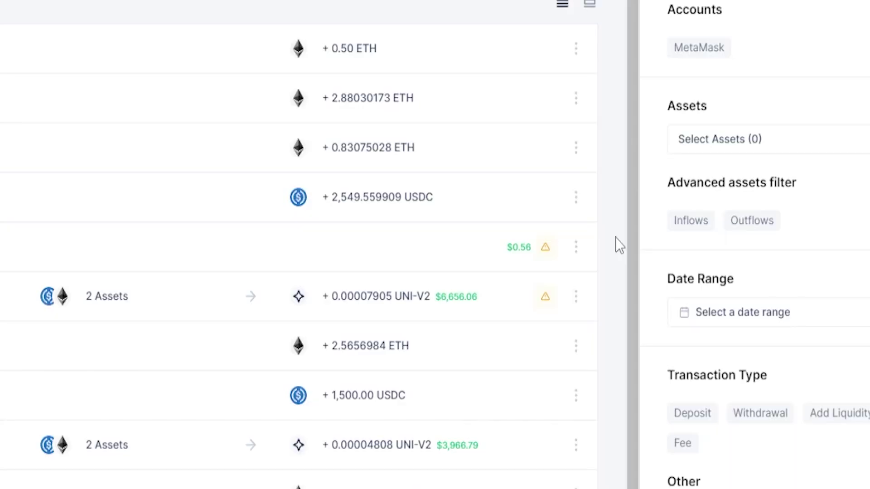
Step: Edit the Dec 07 Fee transaction and view its Classification options
{"action": "left_click", "coordinate": [576, 247]}
{"action": "left_click", "coordinate": [540, 293]}
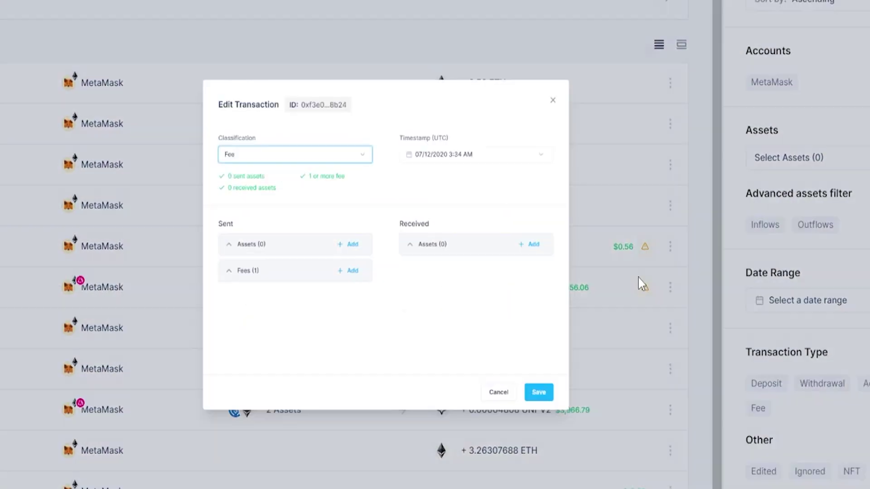
{"action": "left_click", "coordinate": [374, 126]}
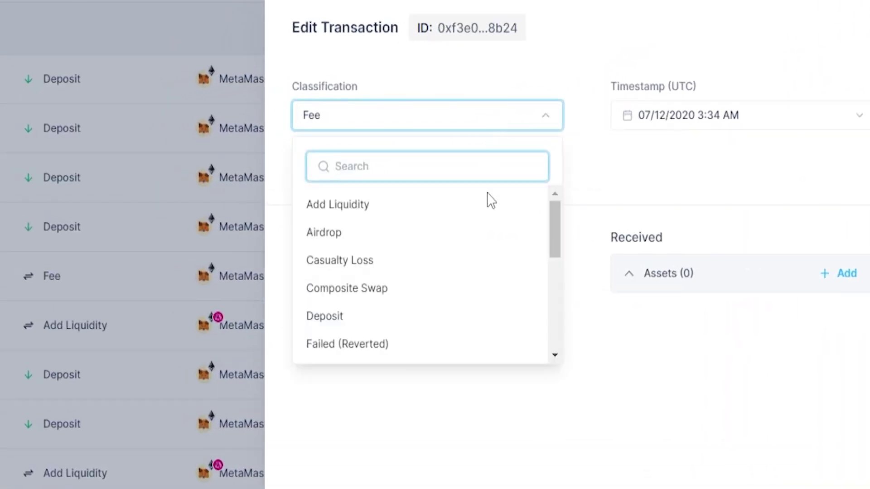
{"action": "left_click_drag", "start_coordinate": [559, 219], "coordinate": [565, 251]}
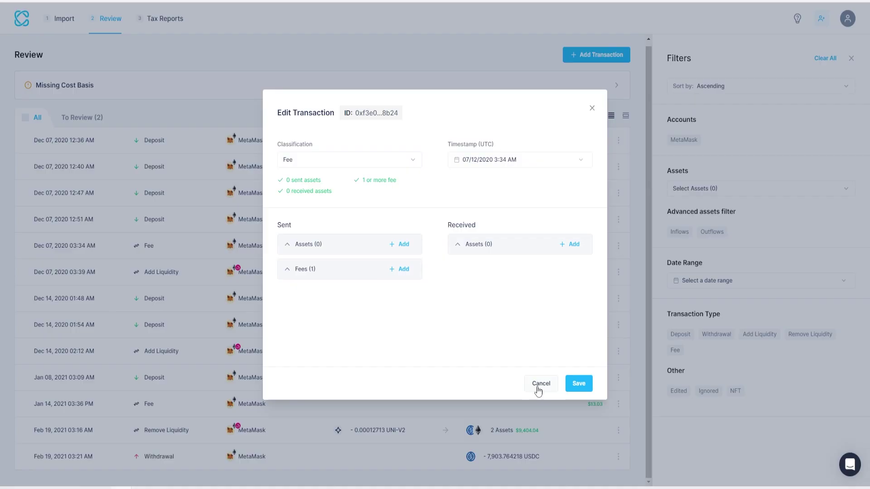
Step: Cancel the Fee transaction edit and return to the Import page
{"action": "left_click", "coordinate": [540, 384]}
{"action": "left_click", "coordinate": [57, 22]}
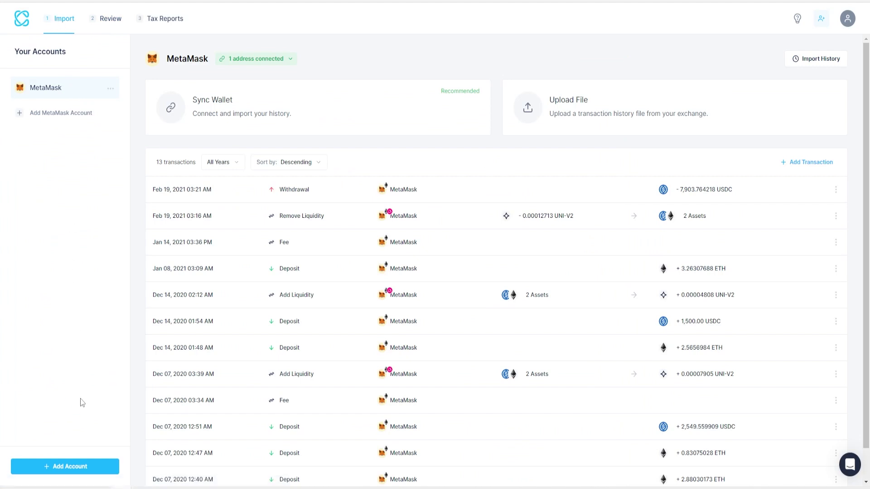
Step: Add a Manual account and open its Upload File option
{"action": "left_click", "coordinate": [78, 471]}
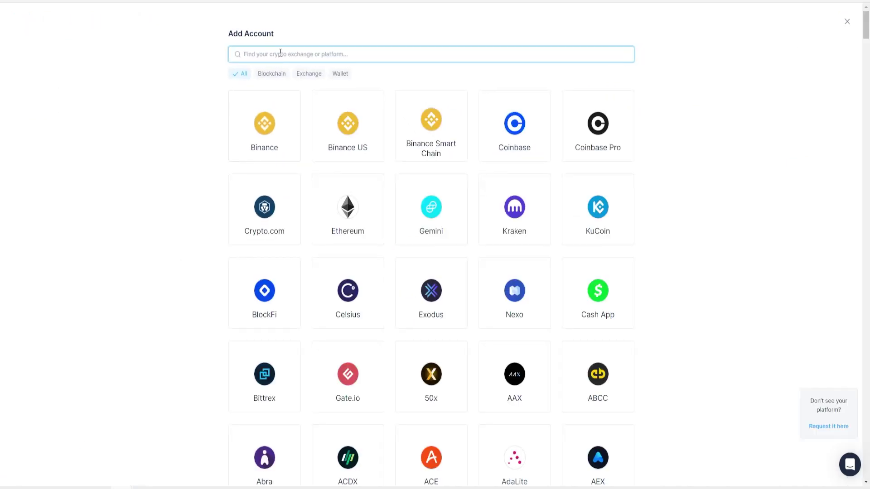
{"action": "type", "text": "kyren"}
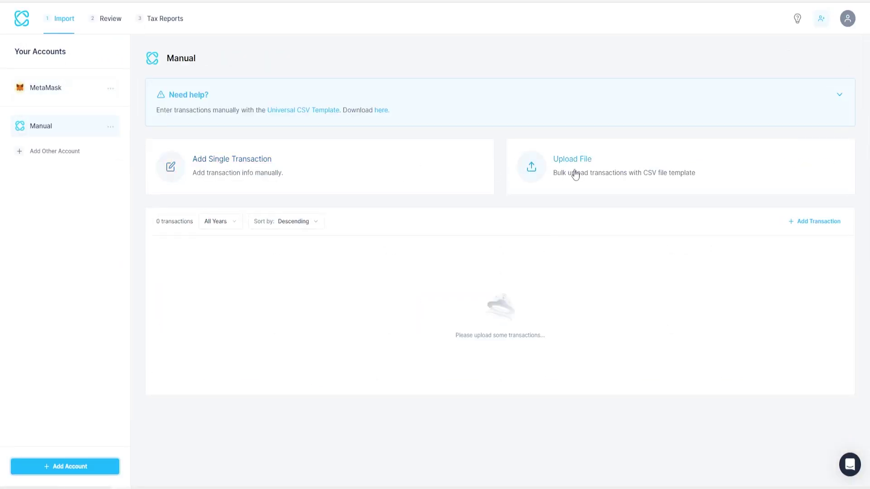
{"action": "left_click", "coordinate": [574, 173]}
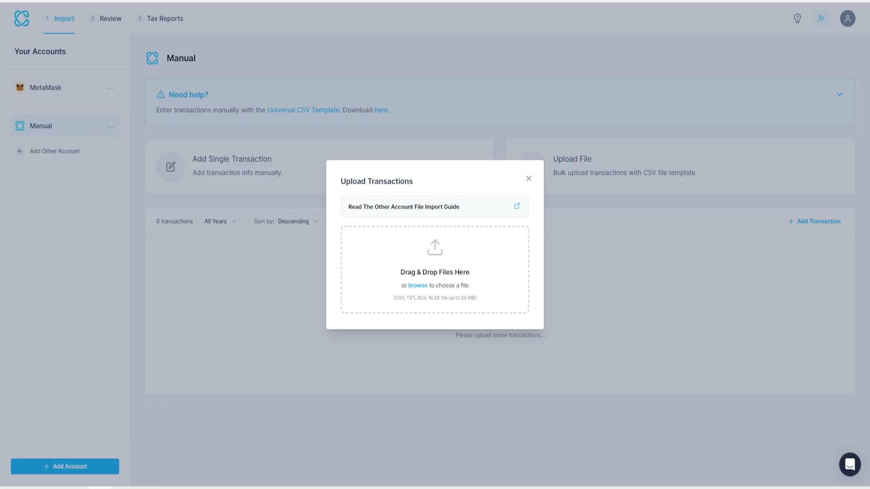
Step: Drop the Coinbase CSV on the Manual account's upload, producing a wrong-platform error
{"action": "left_click_drag", "start_coordinate": [0, 308], "coordinate": [419, 270]}
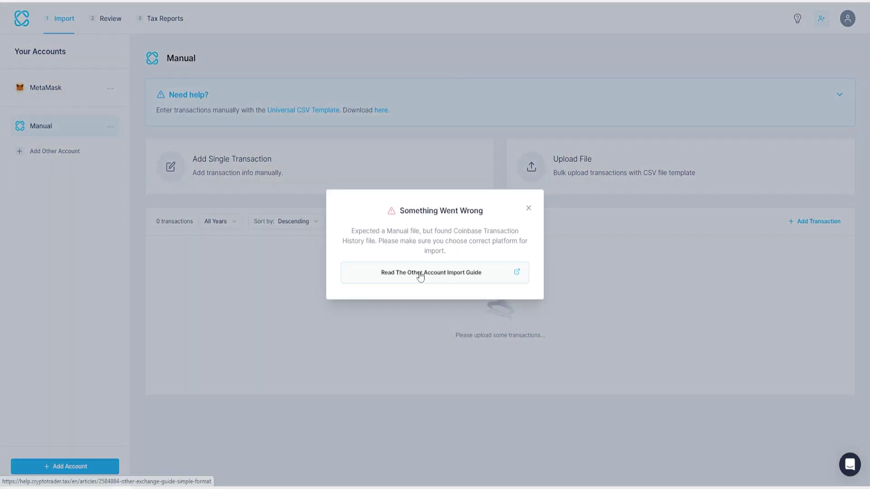
Step: Dismiss the upload error and delete the Manual account
{"action": "left_click", "coordinate": [528, 208]}
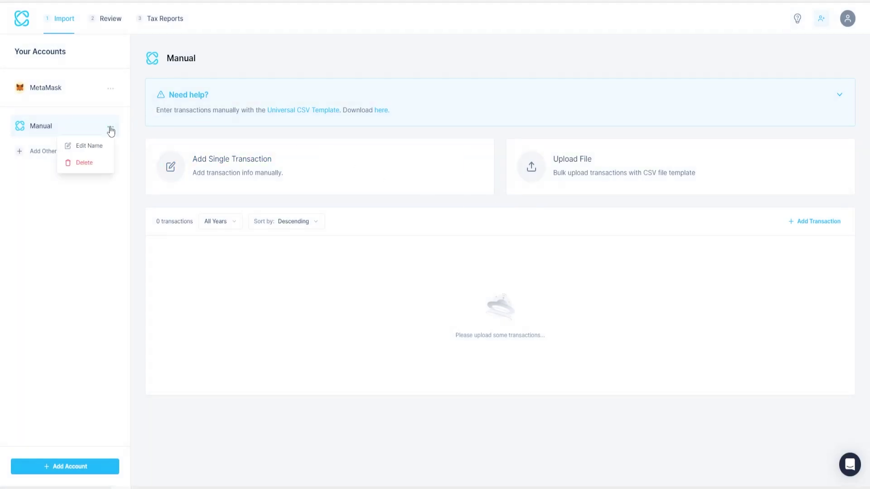
{"action": "left_click", "coordinate": [99, 163]}
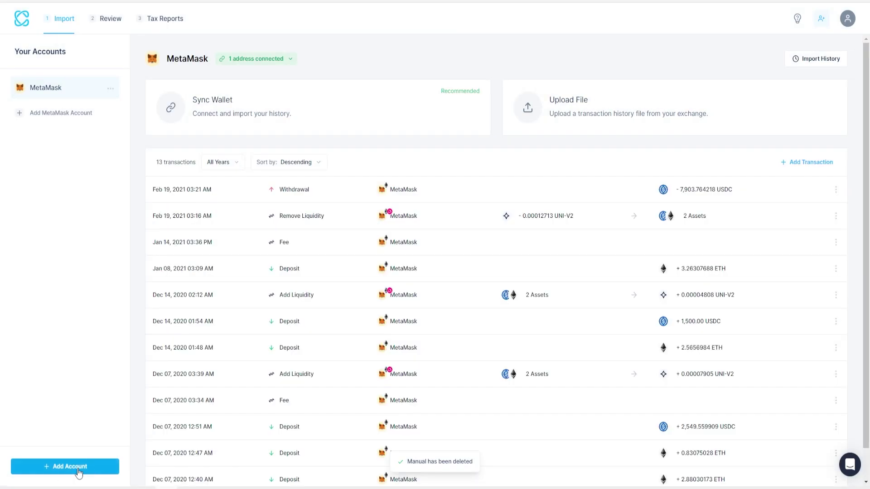
{"action": "left_click", "coordinate": [77, 472]}
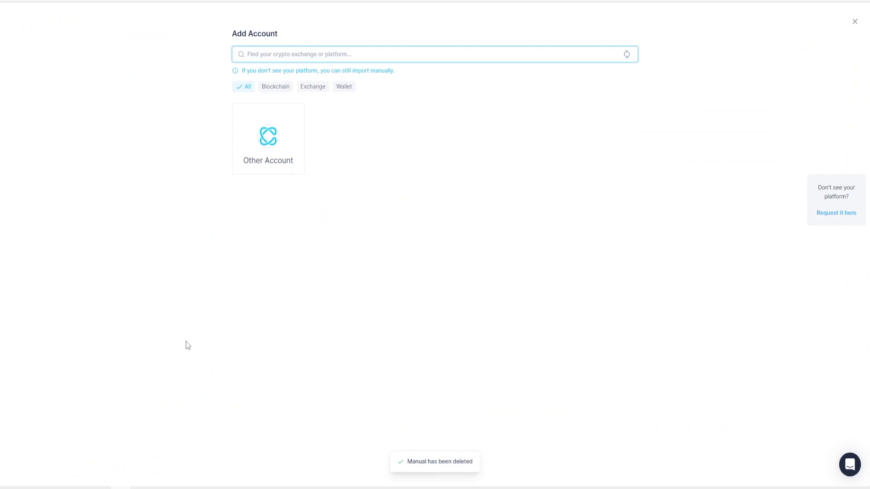
Step: Add a Coinbase account, upload its CSV of 244 transactions, and open Review
{"action": "left_click", "coordinate": [509, 140]}
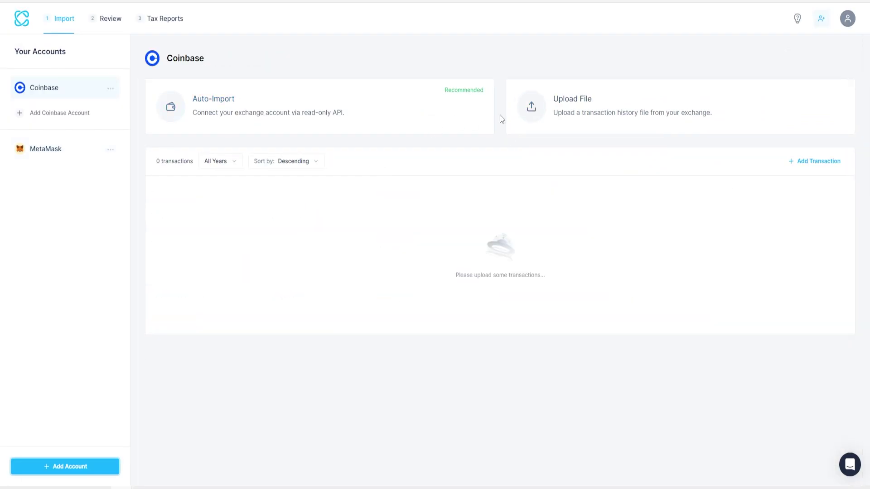
{"action": "left_click", "coordinate": [580, 119]}
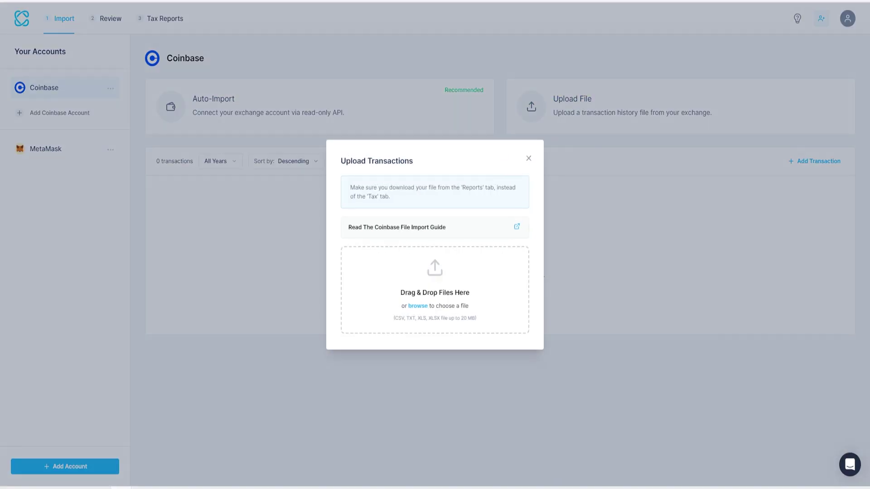
{"action": "left_click_drag", "start_coordinate": [591, 252], "coordinate": [482, 286]}
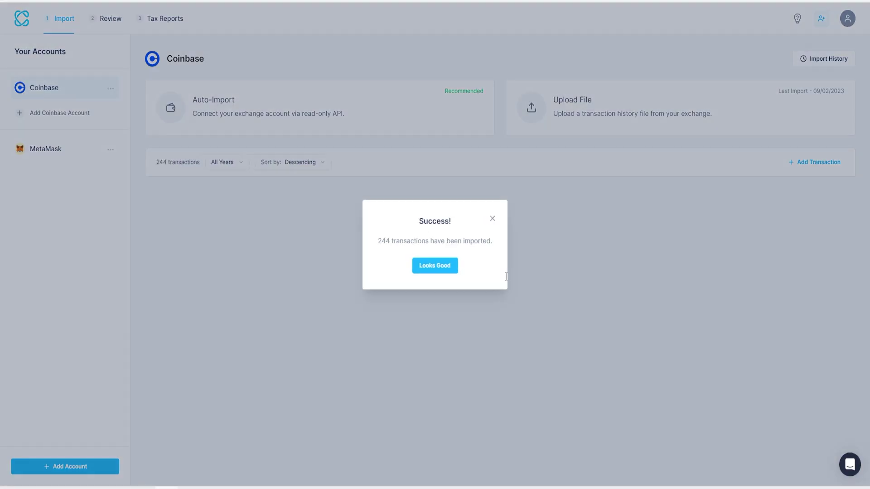
{"action": "left_click", "coordinate": [432, 267]}
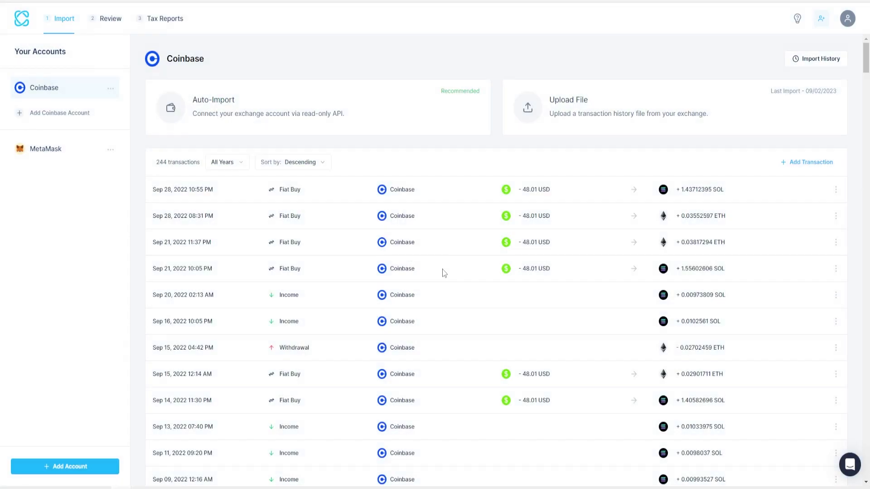
{"action": "left_click", "coordinate": [115, 18]}
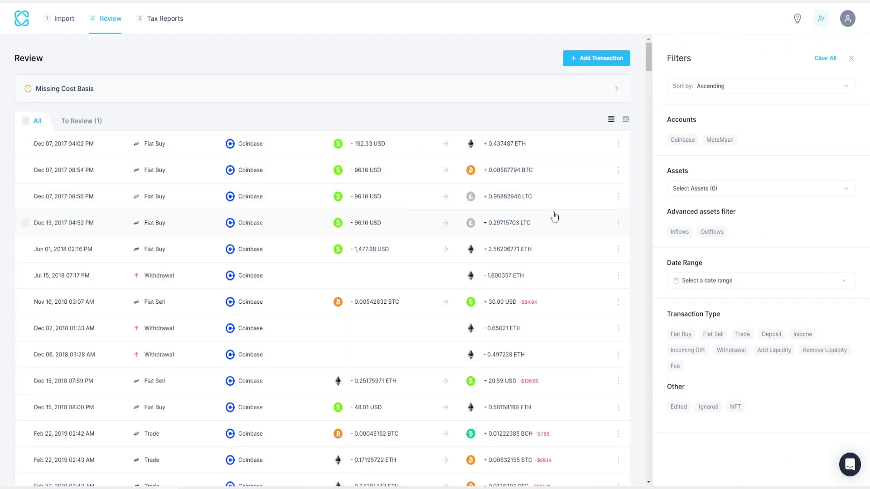
Step: Scroll the Review list to compare Dec 2020 Coinbase withdrawals with matching MetaMask deposits
{"action": "scroll", "coordinate": [547, 214], "scroll_direction": "down", "scroll_amount": 15}
{"action": "scroll", "coordinate": [569, 225], "scroll_direction": "down", "scroll_amount": 15}
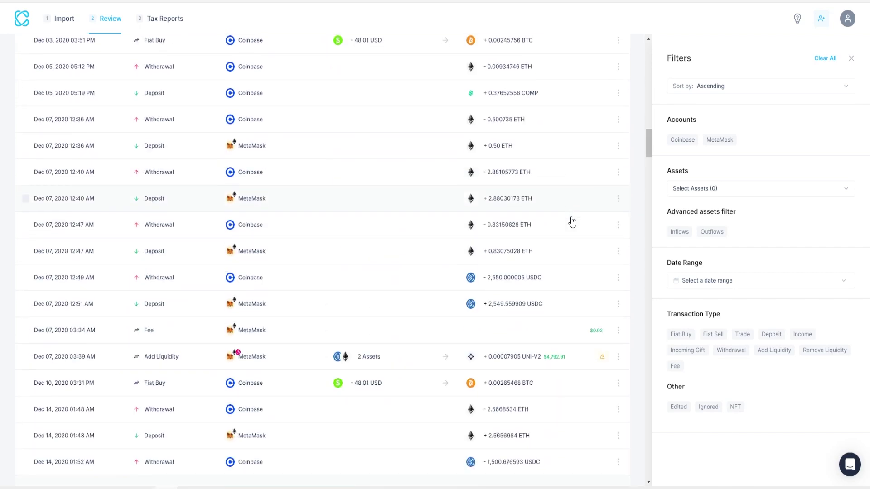
{"action": "scroll", "coordinate": [572, 222], "scroll_direction": "down", "scroll_amount": 3}
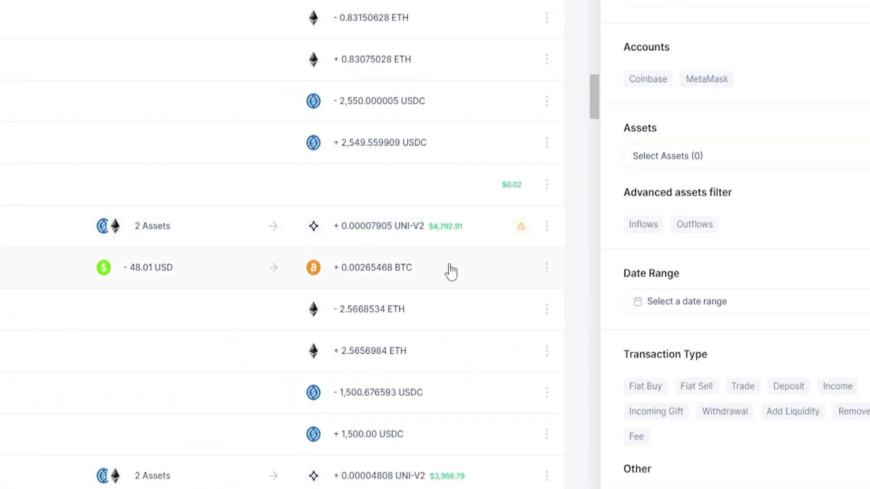
{"action": "scroll", "coordinate": [451, 272], "scroll_direction": "down", "scroll_amount": 12}
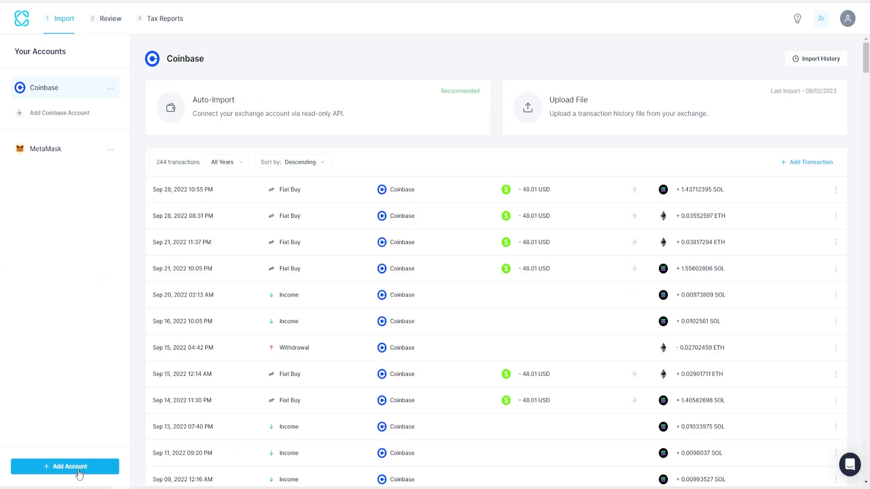
Step: Add a Coinbase Pro account and choose Auto-Import through its read-only API
{"action": "left_click", "coordinate": [80, 471]}
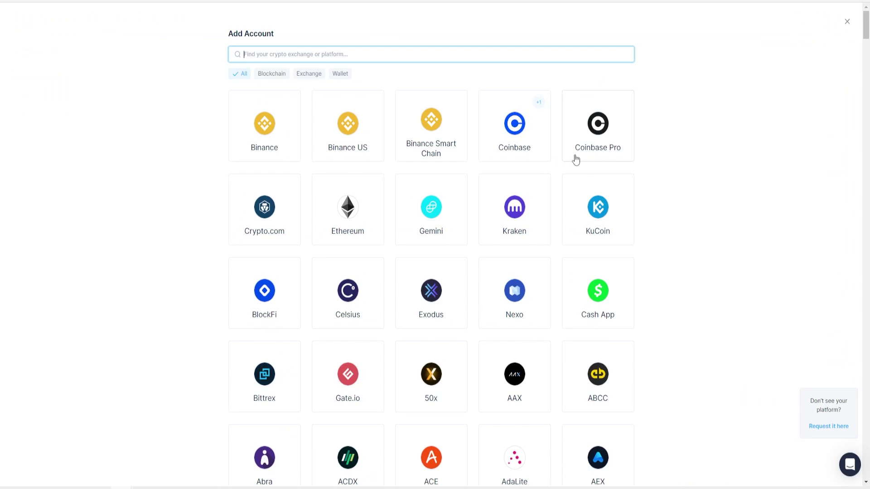
{"action": "left_click", "coordinate": [608, 137]}
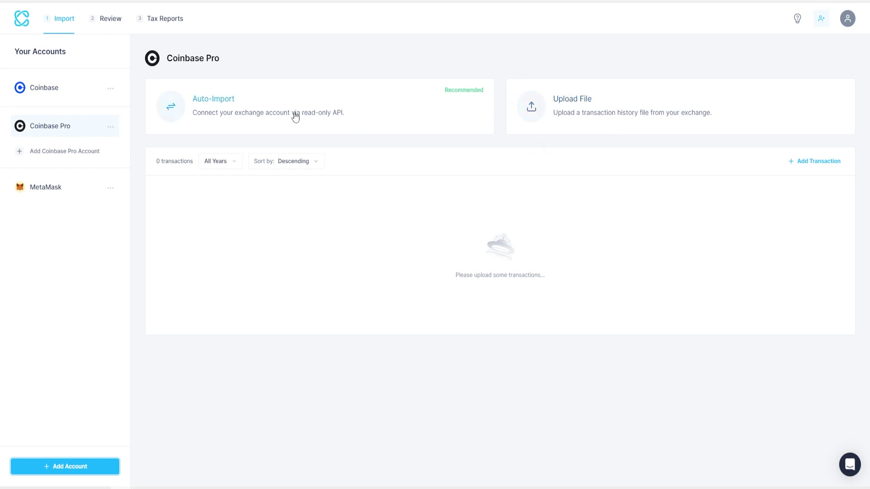
{"action": "left_click", "coordinate": [236, 116]}
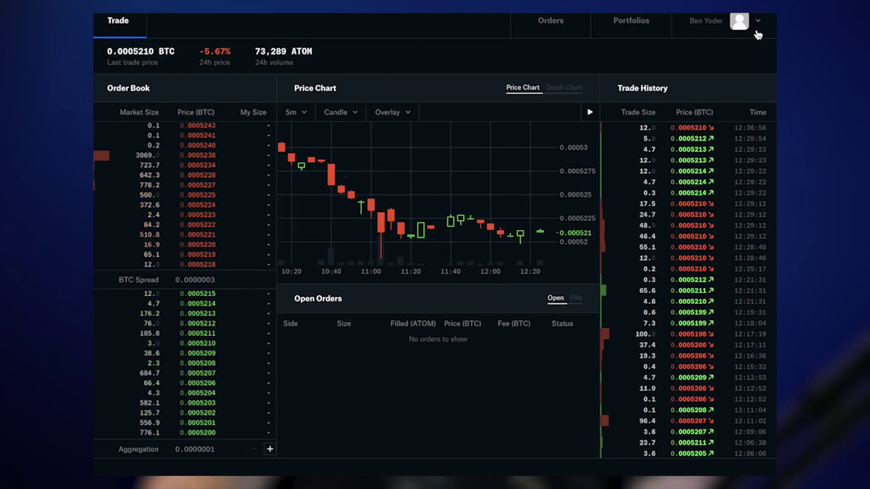
Step: Start a new API key from Coinbase Pro's API settings
{"action": "left_click", "coordinate": [757, 23]}
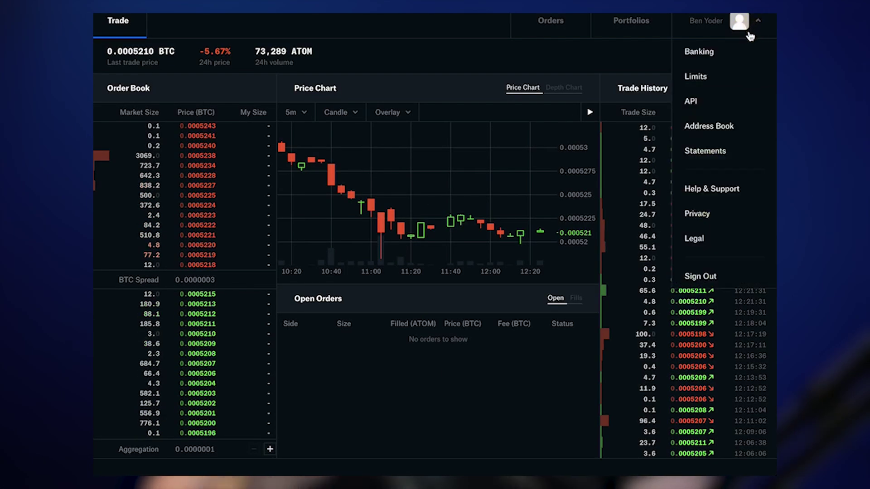
{"action": "left_click", "coordinate": [726, 104]}
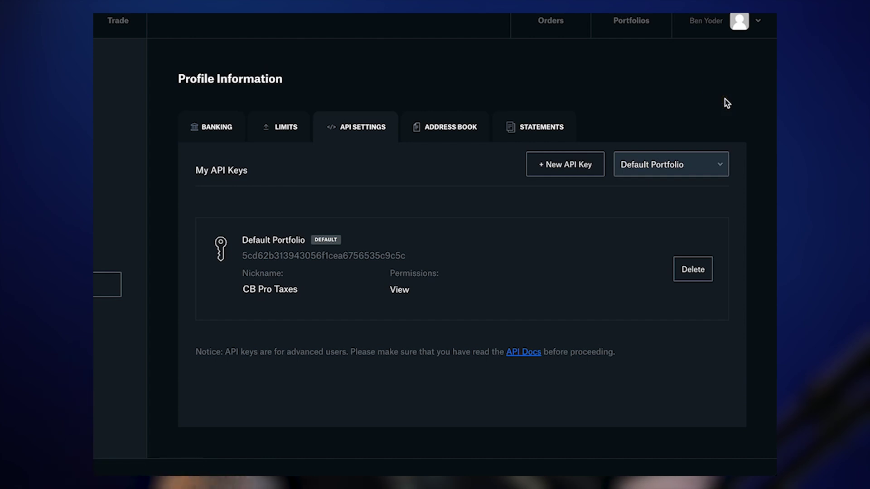
{"action": "left_click", "coordinate": [561, 168]}
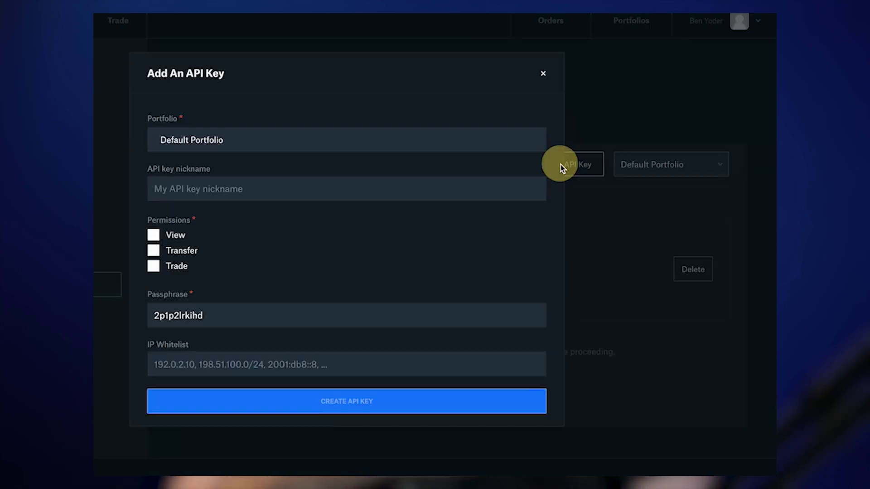
Step: Nickname the key 'Coinbase Pro Tax', give it View permission, and copy the passphrase
{"action": "left_click", "coordinate": [468, 189]}
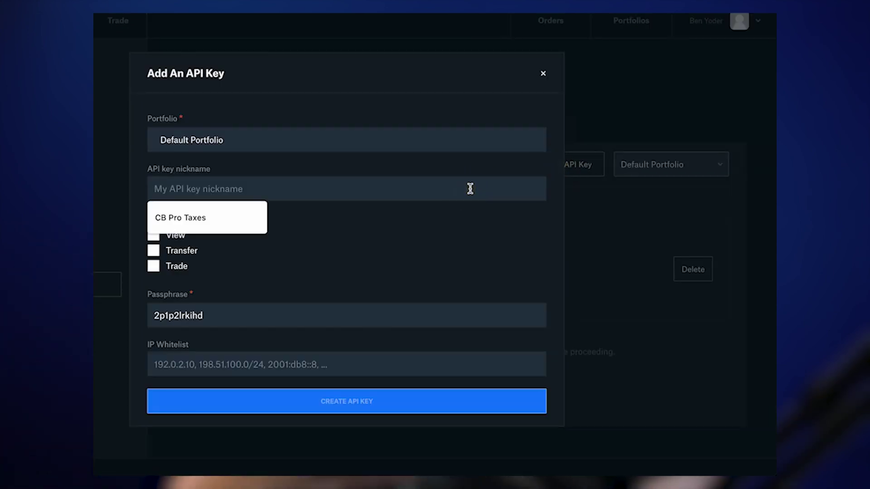
{"action": "type", "text": "Coinbase Pro Tax"}
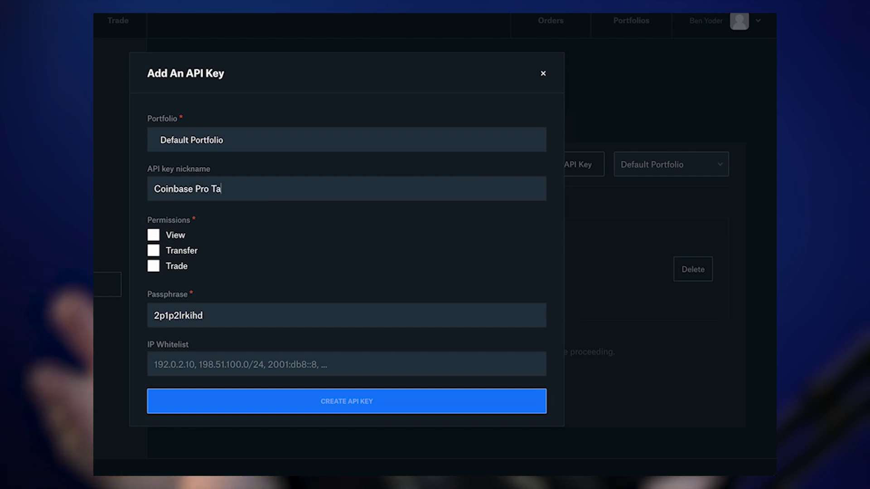
{"action": "left_click", "coordinate": [154, 235]}
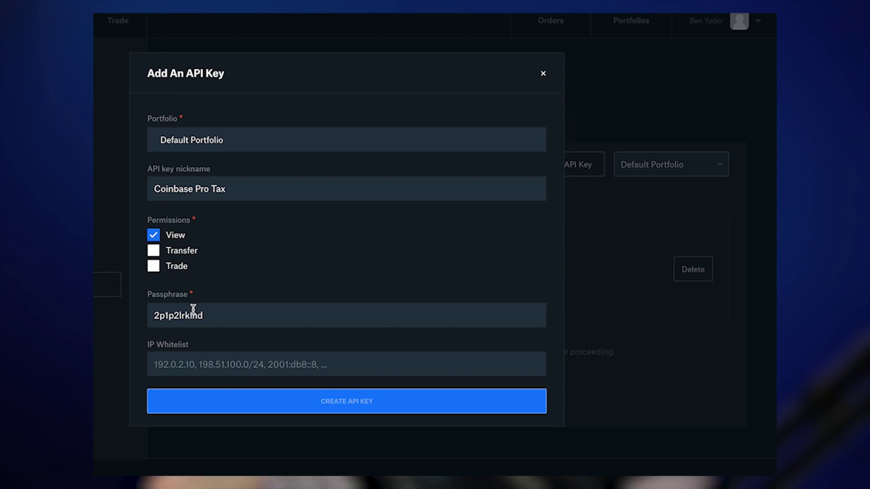
{"action": "left_click_drag", "start_coordinate": [217, 313], "coordinate": [123, 314]}
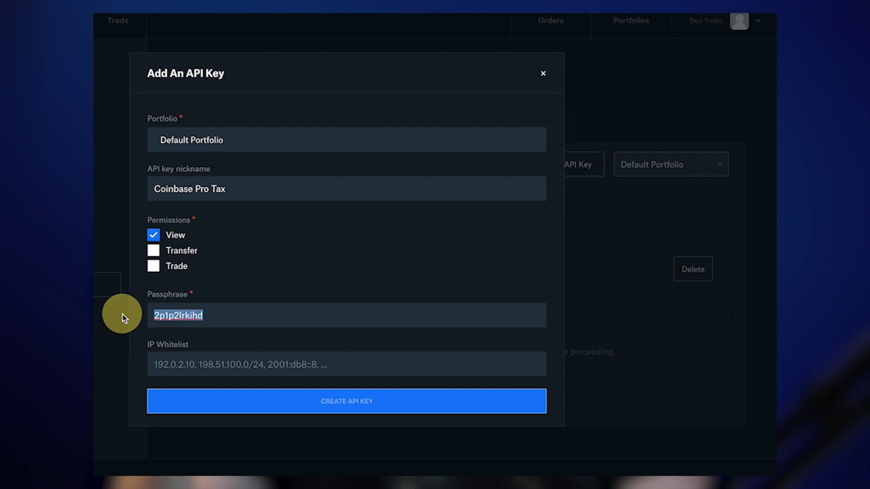
{"action": "left_click", "coordinate": [284, 281]}
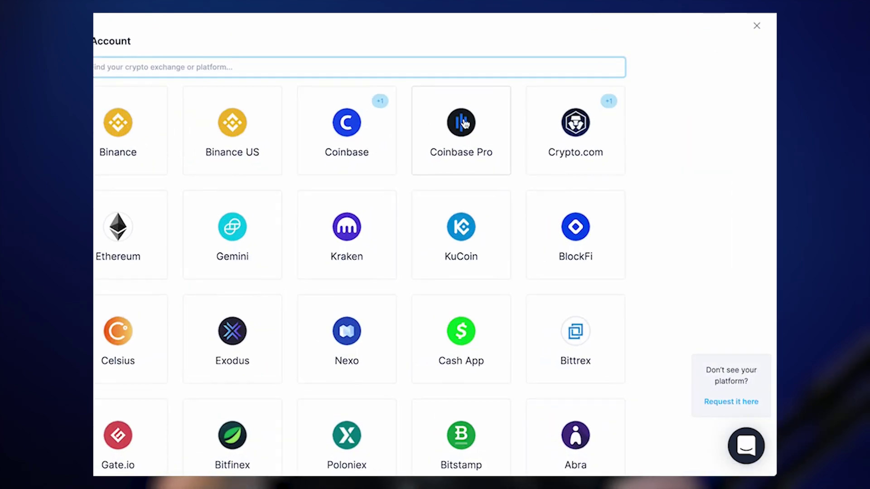
Step: Choose Auto-Import on CoinLedger's Coinbase Pro account and paste the API passphrase
{"action": "left_click", "coordinate": [464, 123]}
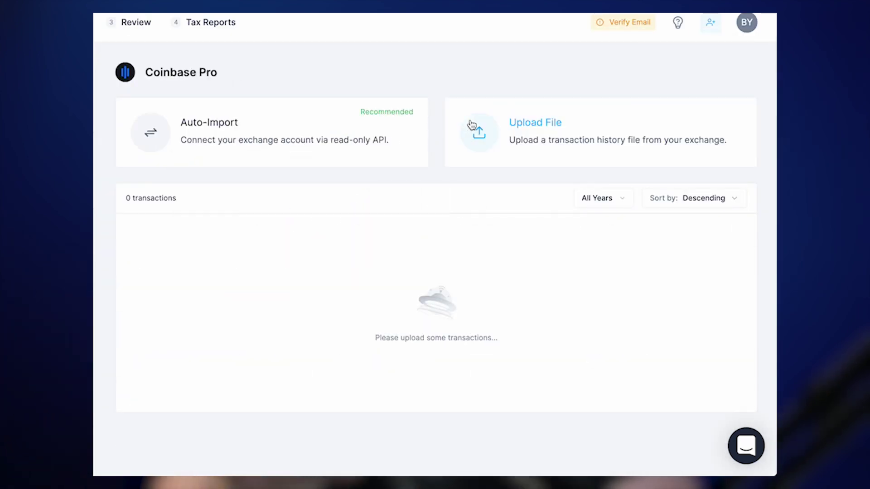
{"action": "left_click", "coordinate": [355, 132]}
{"action": "left_click", "coordinate": [306, 331]}
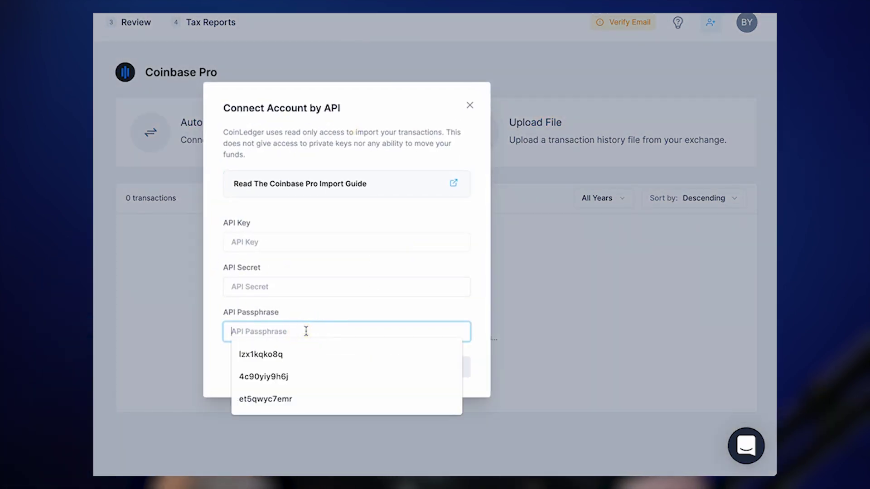
{"action": "key", "text": "ctrl+v"}
Step: Create the Coinbase Pro API key, confirming it with the verification code
{"action": "left_click", "coordinate": [324, 285]}
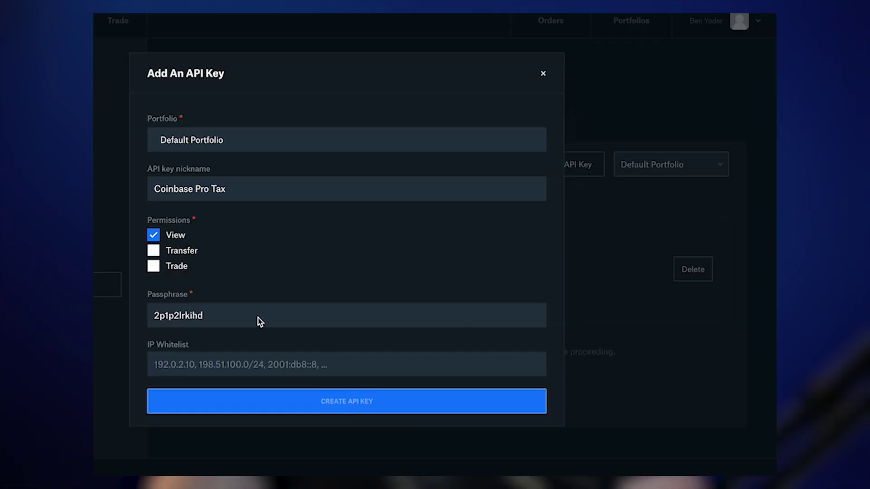
{"action": "left_click", "coordinate": [289, 405]}
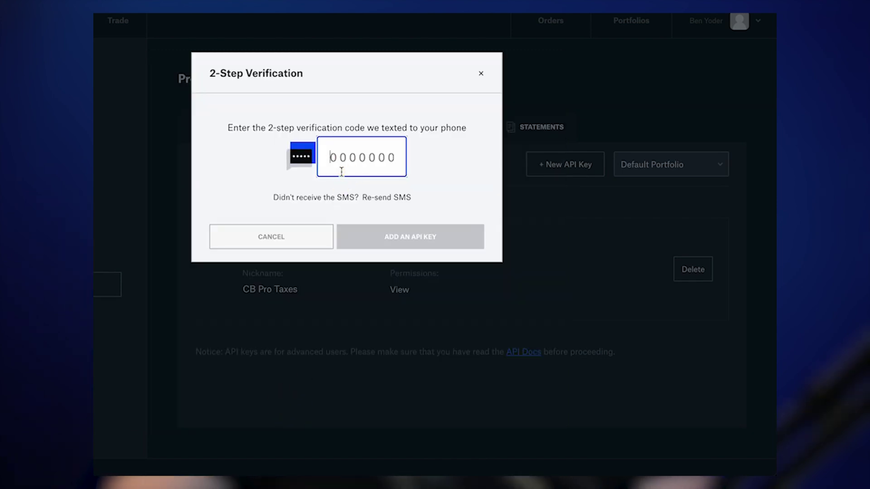
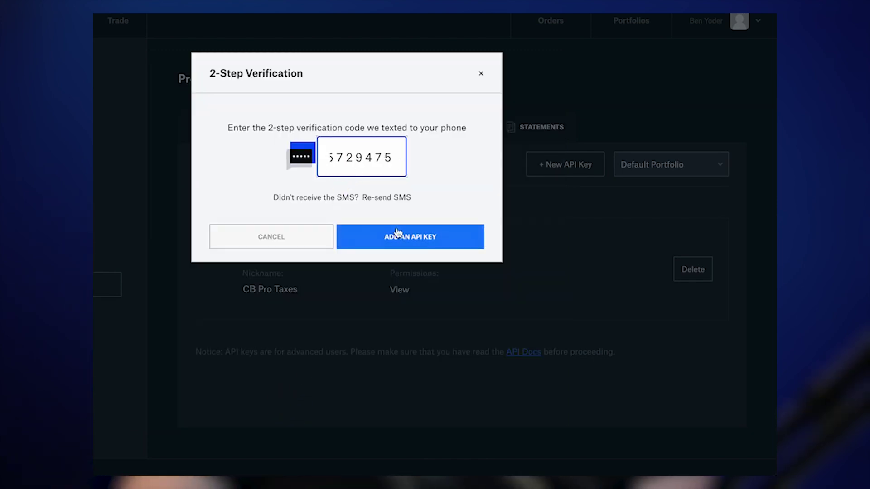
{"action": "left_click", "coordinate": [398, 234]}
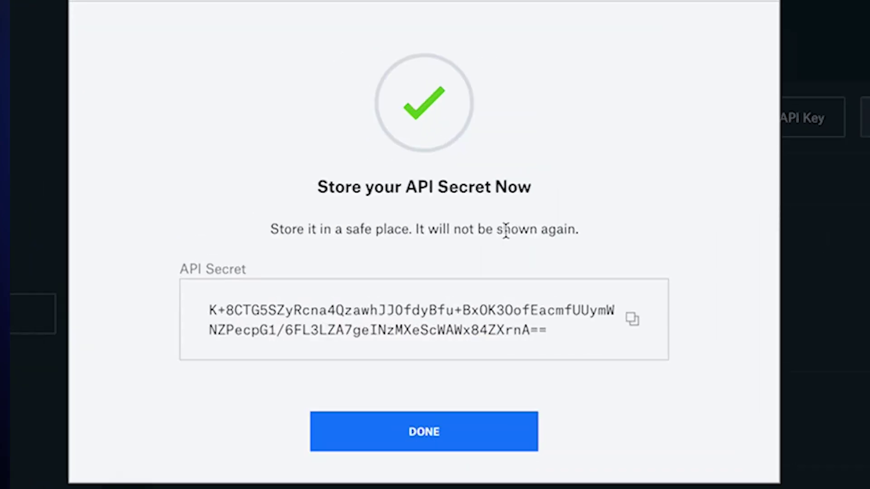
Step: Paste the new API secret and API key into CoinLedger and start syncing transactions
{"action": "left_click", "coordinate": [646, 330]}
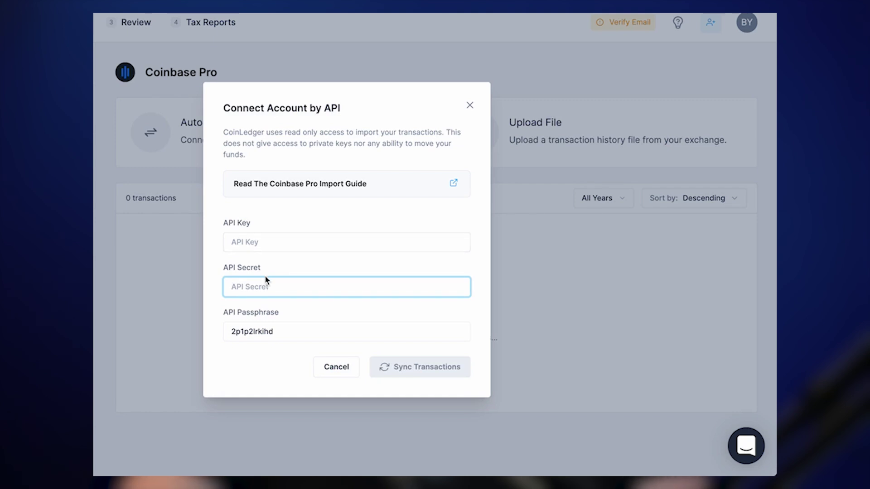
{"action": "key", "text": "ctrl+v"}
{"action": "left_click", "coordinate": [271, 251]}
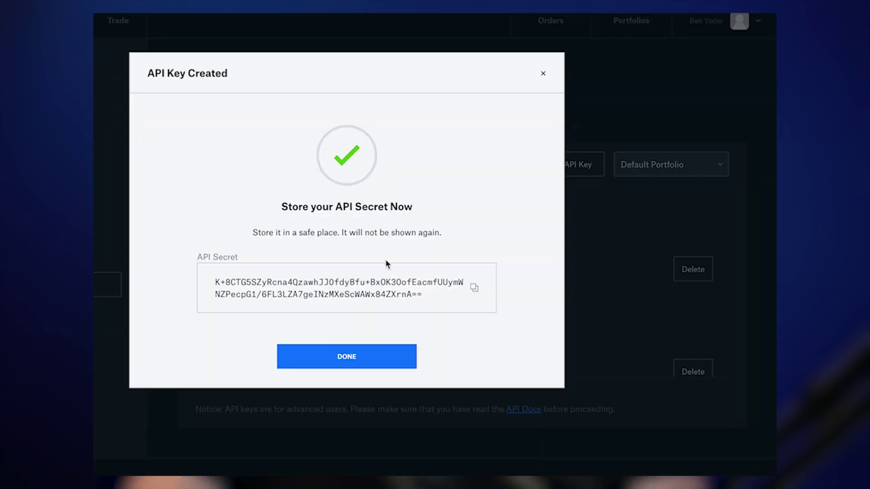
{"action": "left_click", "coordinate": [381, 355]}
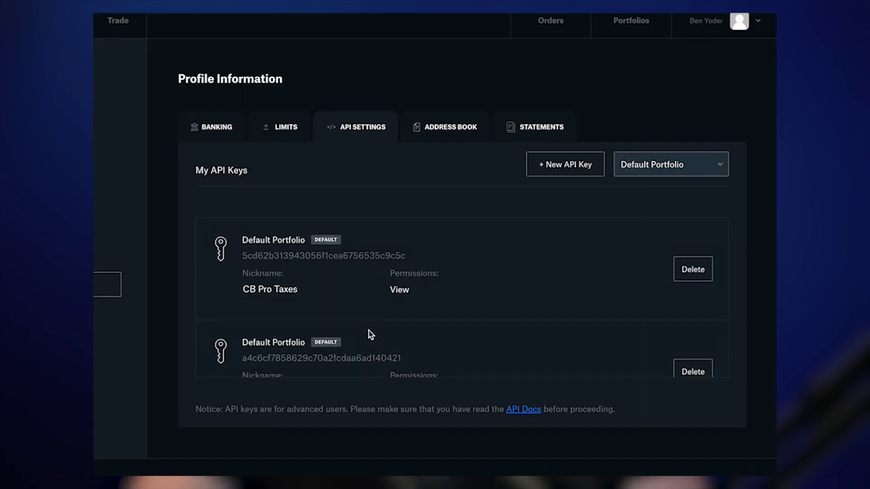
{"action": "scroll", "coordinate": [371, 335], "scroll_direction": "down", "scroll_amount": 1}
{"action": "left_click", "coordinate": [398, 318]}
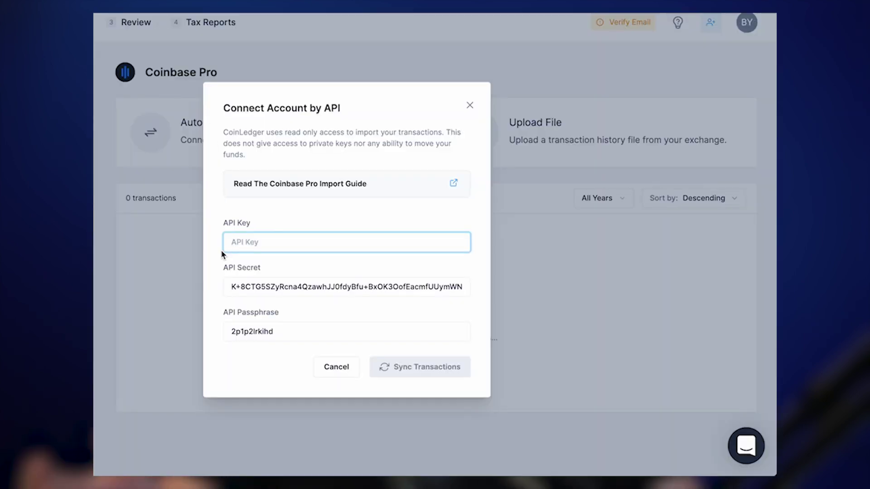
{"action": "key", "text": "ctrl+v"}
{"action": "left_click", "coordinate": [436, 375]}
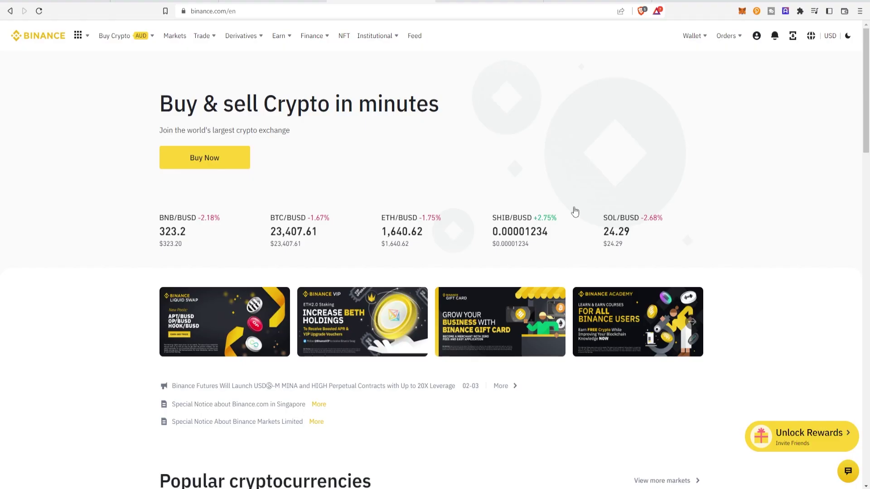
Step: Create a Binance API key labelled 'CoinLedger API' and pass the security puzzle
{"action": "mouse_move", "coordinate": [757, 35]}
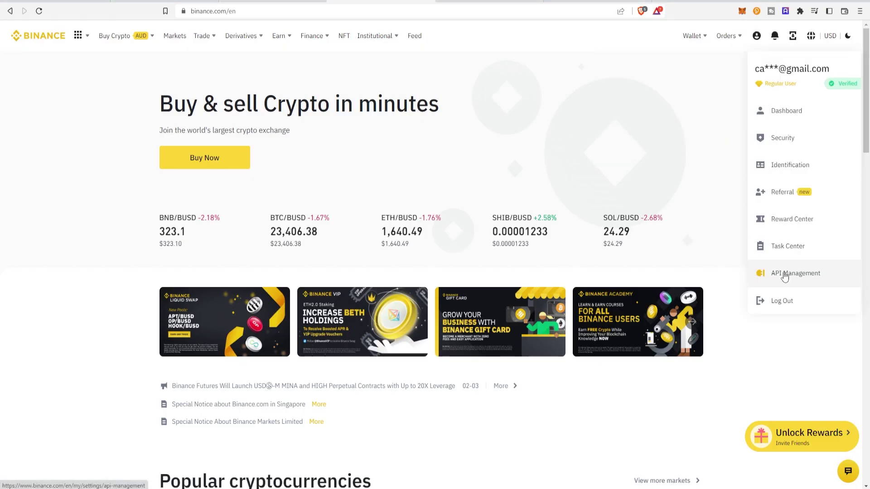
{"action": "left_click", "coordinate": [783, 273]}
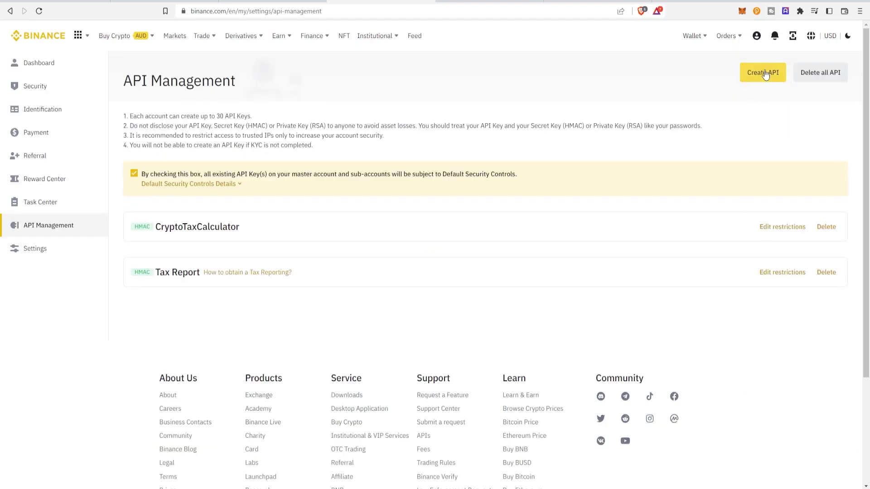
{"action": "left_click", "coordinate": [764, 74]}
{"action": "left_click", "coordinate": [423, 347]}
{"action": "left_click", "coordinate": [398, 258]}
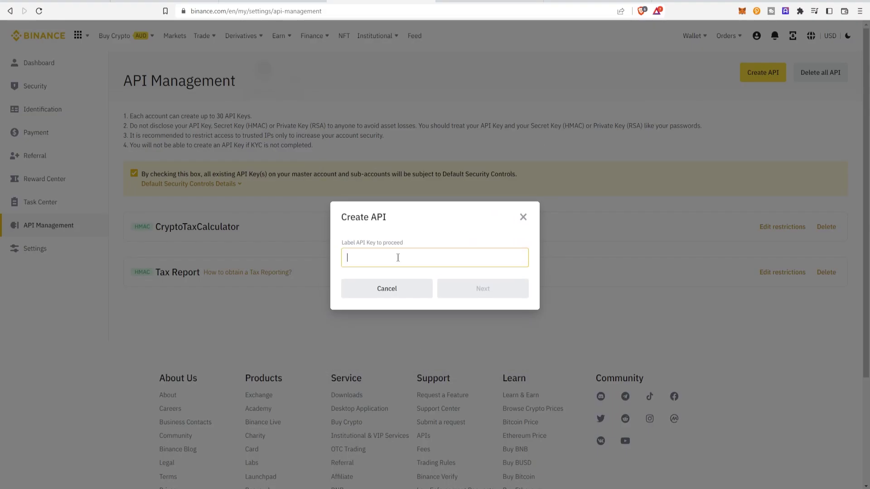
{"action": "type", "text": "c"}
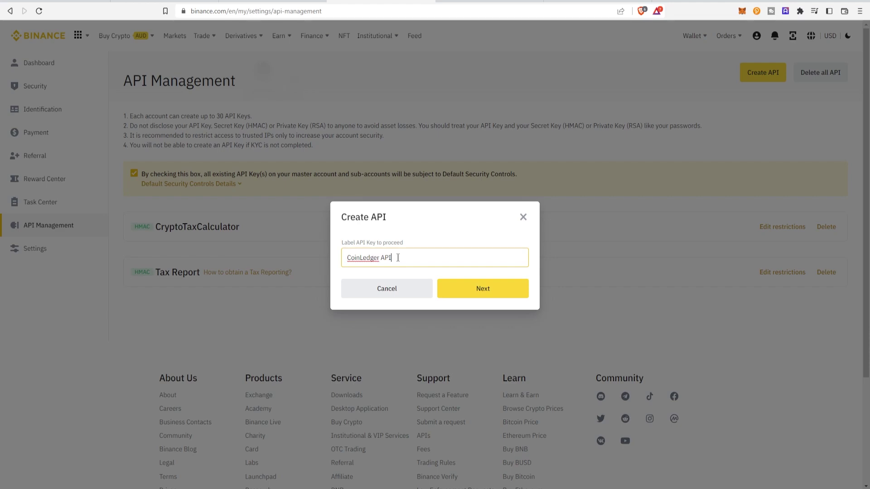
{"action": "left_click", "coordinate": [482, 287]}
{"action": "left_click_drag", "start_coordinate": [373, 307], "coordinate": [466, 307]}
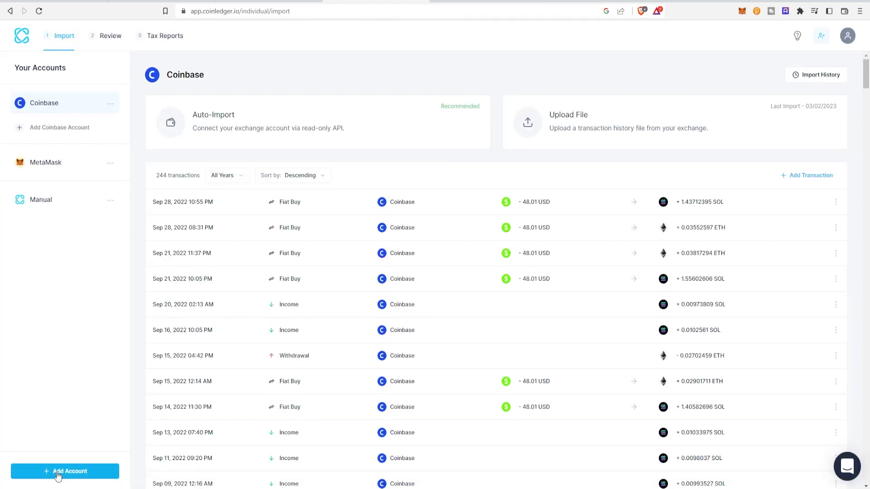
Step: Add a Binance account in CoinLedger set to connect by API
{"action": "left_click", "coordinate": [59, 473]}
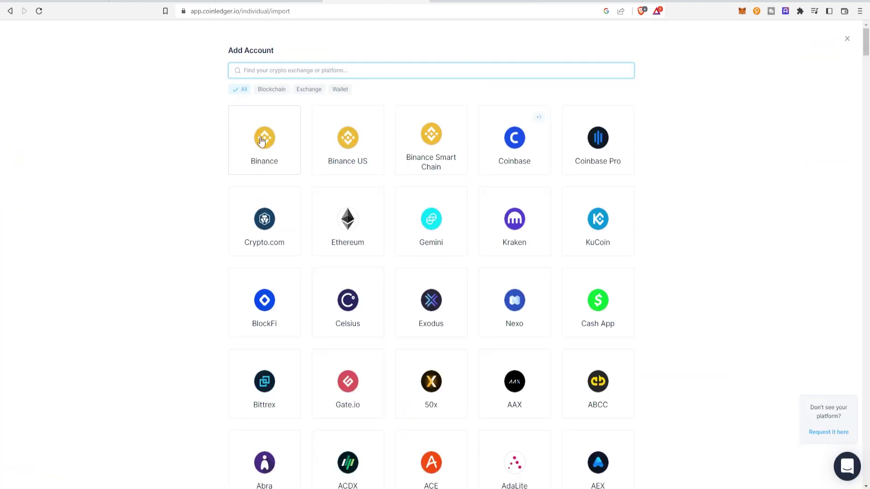
{"action": "left_click", "coordinate": [261, 142]}
{"action": "left_click", "coordinate": [261, 140]}
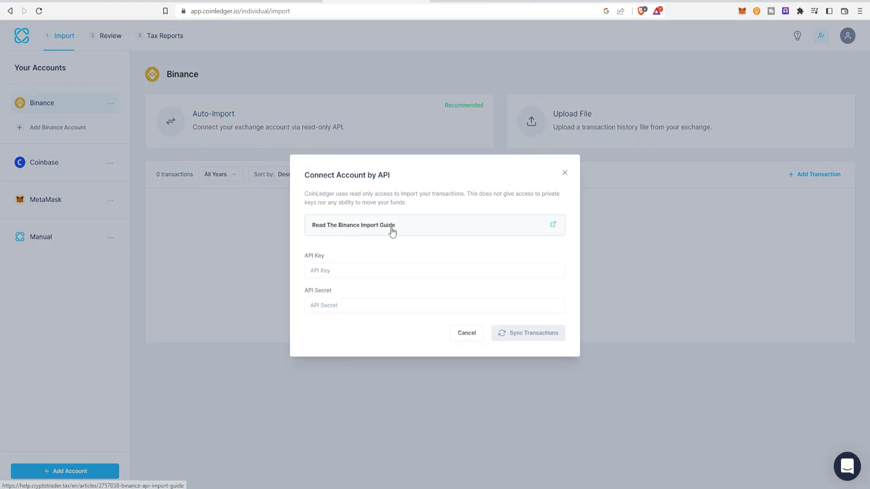
{"action": "left_click", "coordinate": [360, 270]}
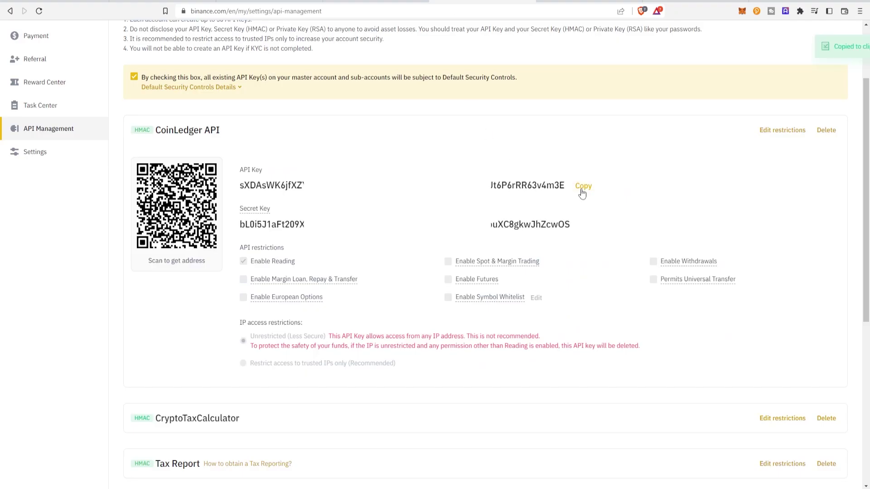
Step: Paste the Binance API key and secret into CoinLedger and start syncing transactions
{"action": "left_click", "coordinate": [583, 187]}
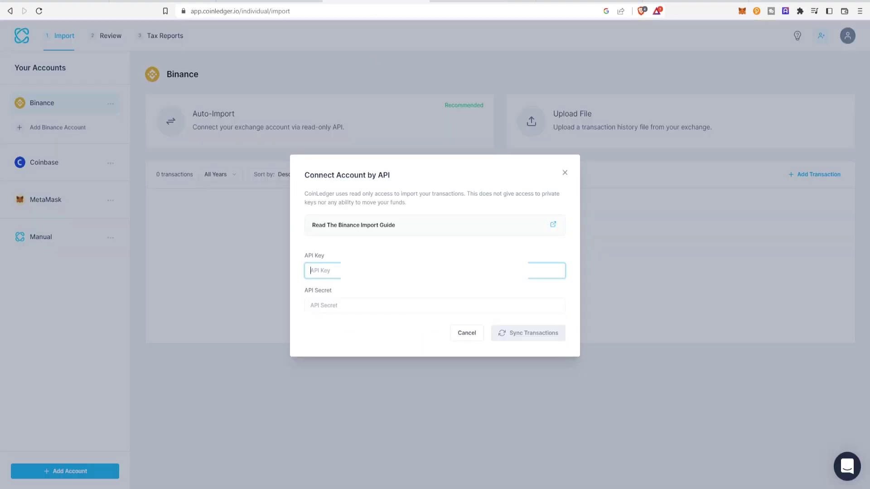
{"action": "key", "text": "ctrl+v"}
{"action": "left_click", "coordinate": [434, 305]}
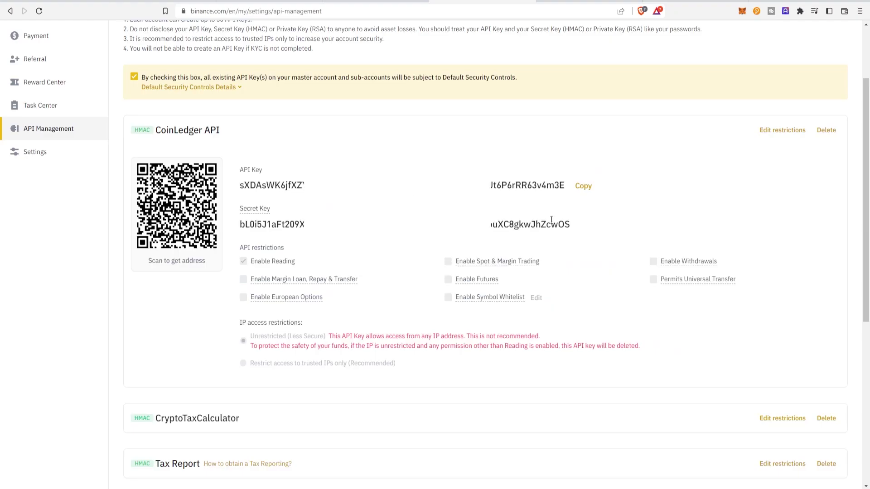
{"action": "left_click_drag", "start_coordinate": [526, 222], "coordinate": [239, 224]}
{"action": "left_click", "coordinate": [344, 248]}
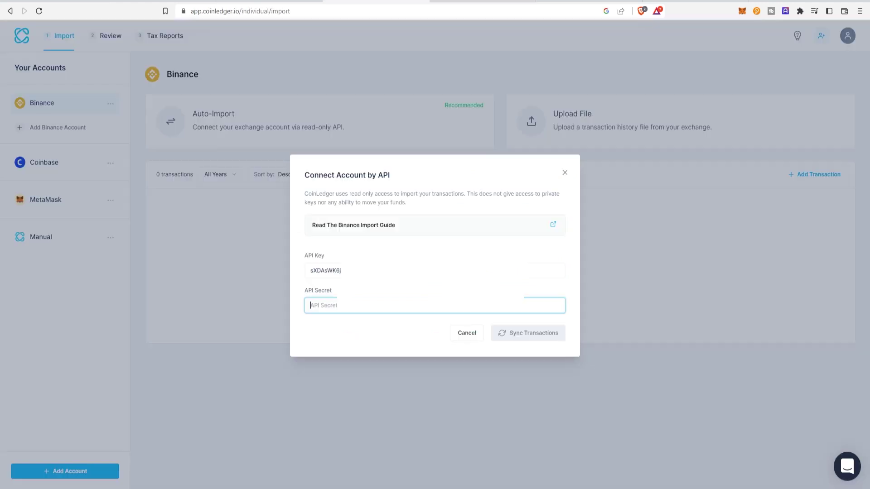
{"action": "key", "text": "ctrl+v"}
{"action": "left_click", "coordinate": [527, 333]}
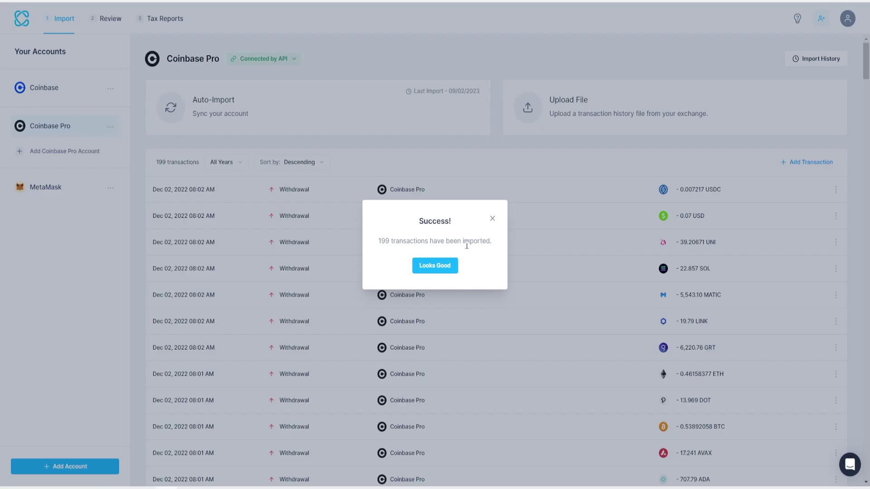
{"action": "left_click", "coordinate": [442, 265]}
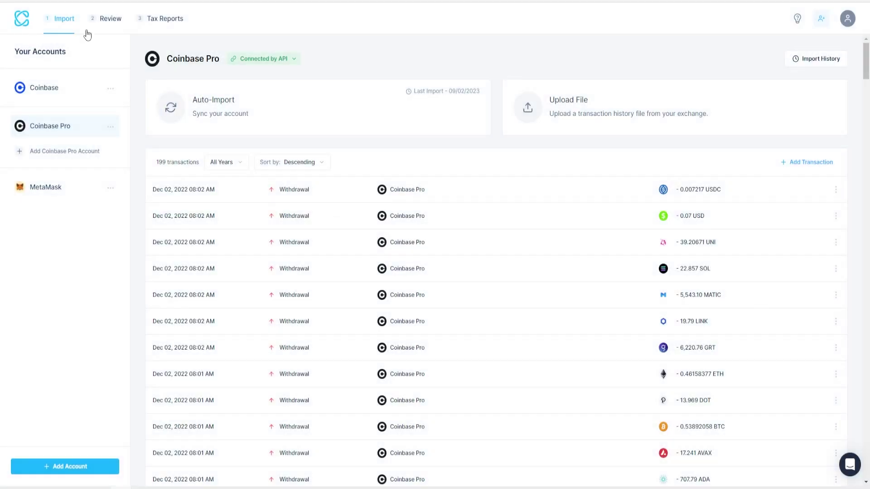
{"action": "left_click", "coordinate": [108, 20]}
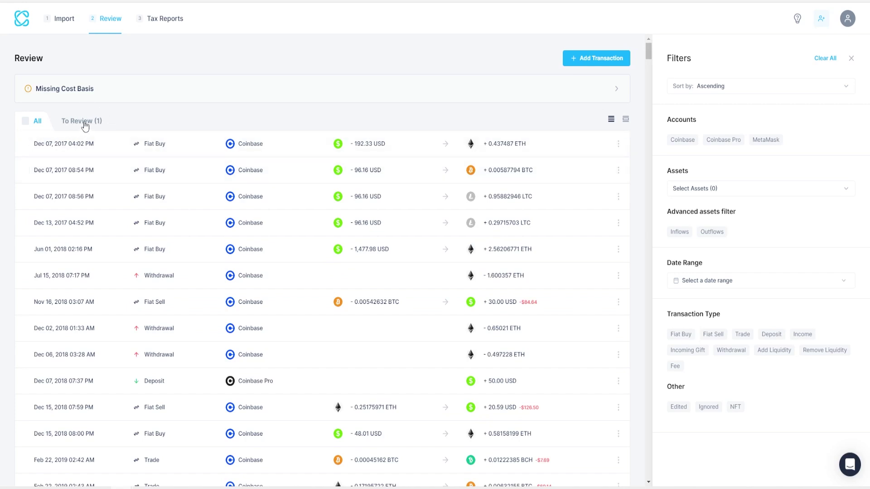
Step: Filter to To Review (1) and expand the Dec 07, 2020 USDC-to-ETH trade
{"action": "left_click", "coordinate": [85, 123]}
{"action": "left_click", "coordinate": [569, 149]}
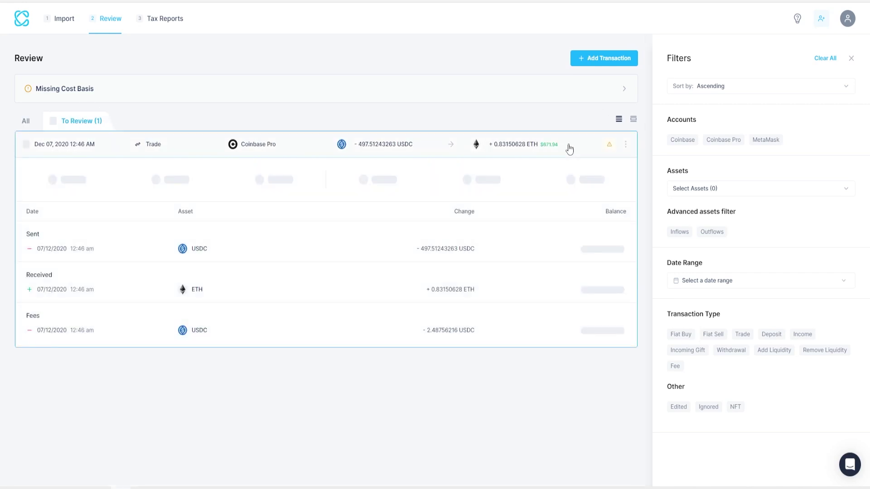